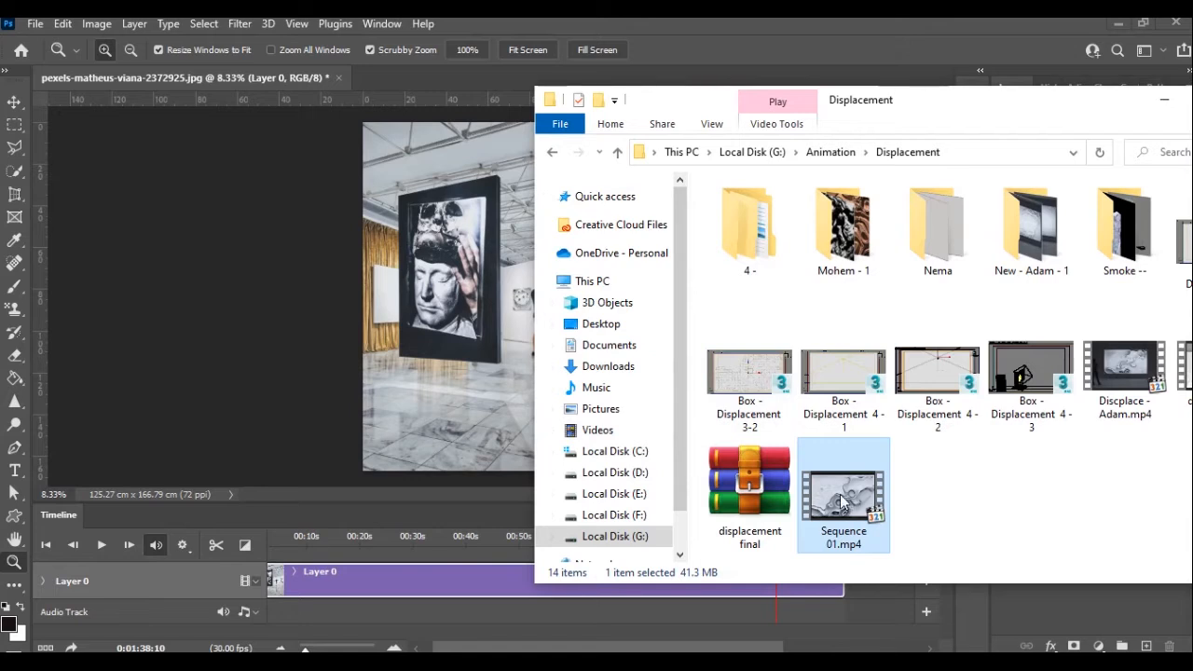
# Play Sequence 01.mp4 in the media player, sample several points along its length, and close it
pyautogui.doubleClick(842, 500)
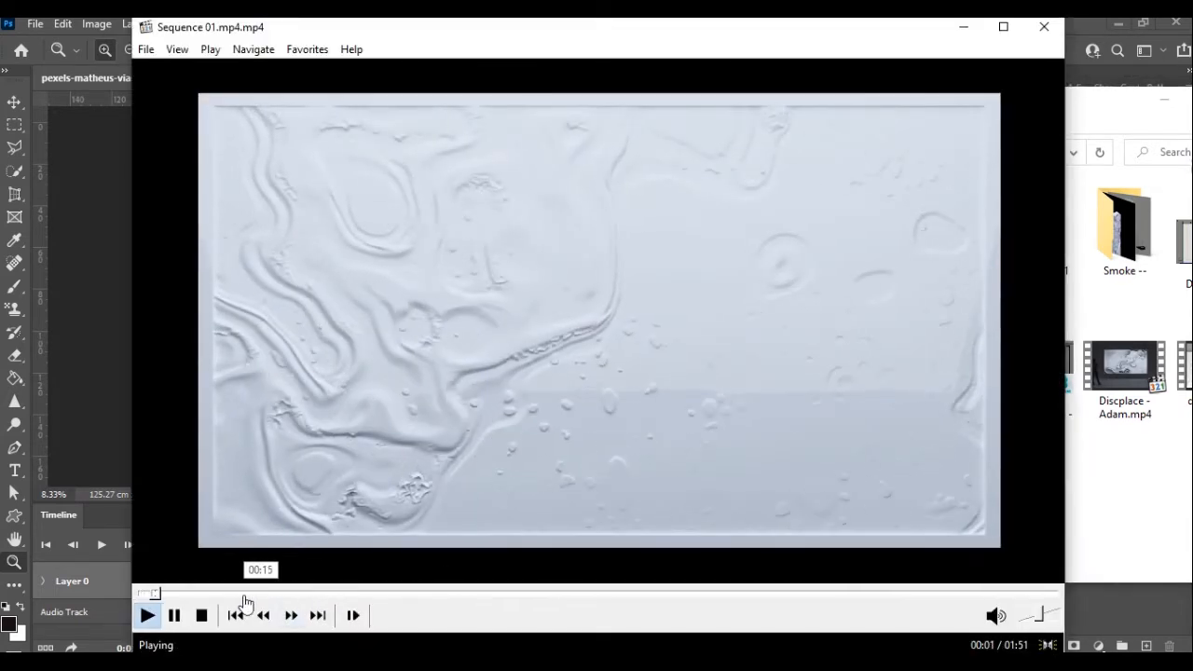
pyautogui.click(389, 597)
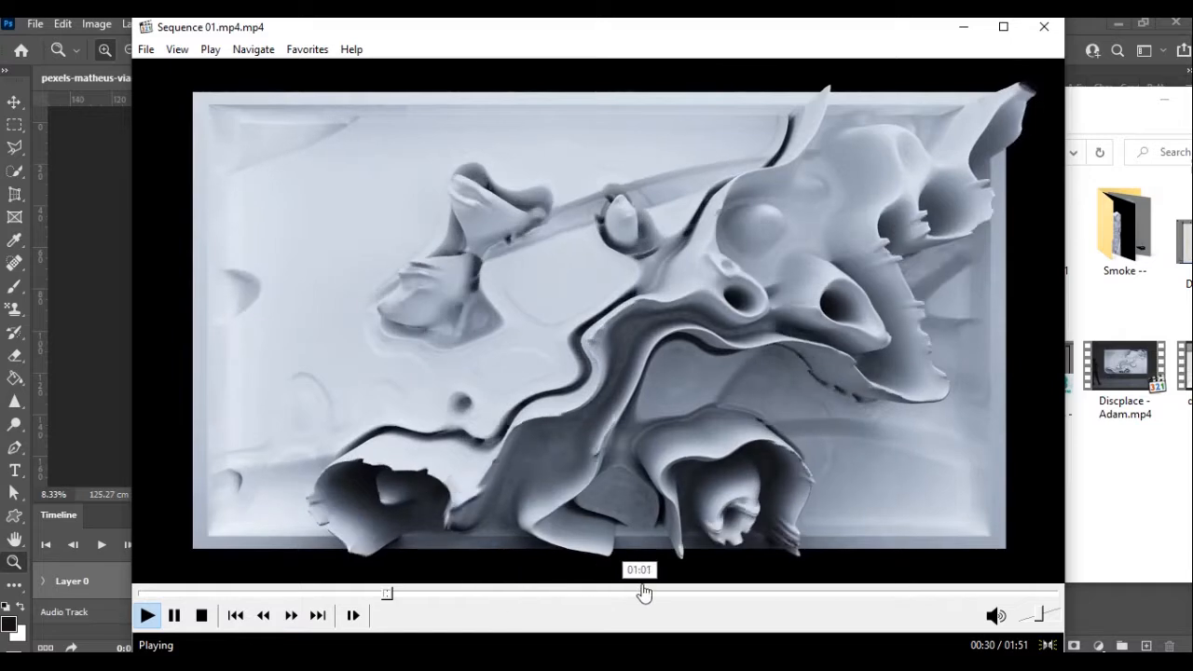
pyautogui.click(637, 597)
pyautogui.click(826, 598)
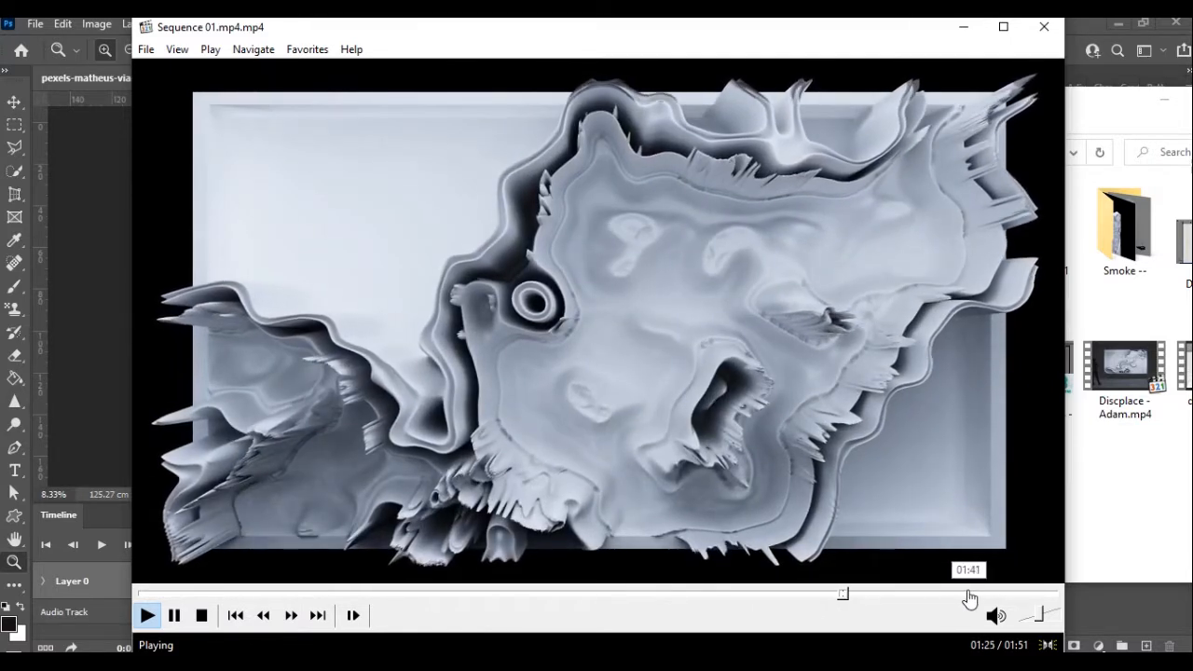
pyautogui.click(967, 597)
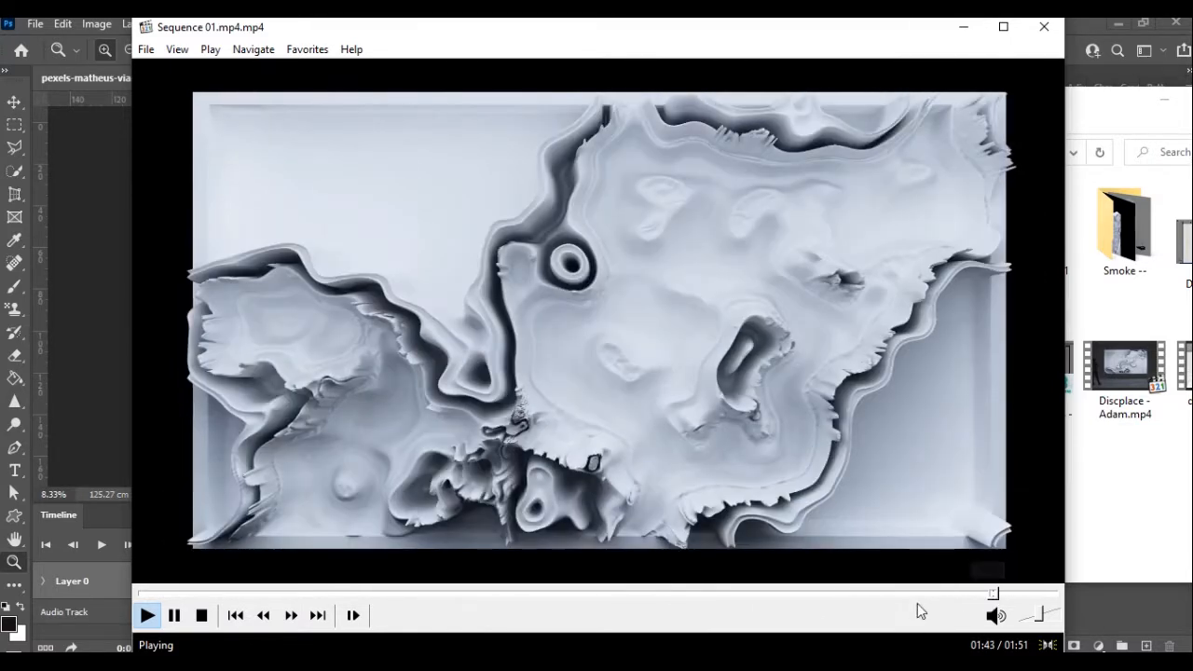
pyautogui.click(1045, 28)
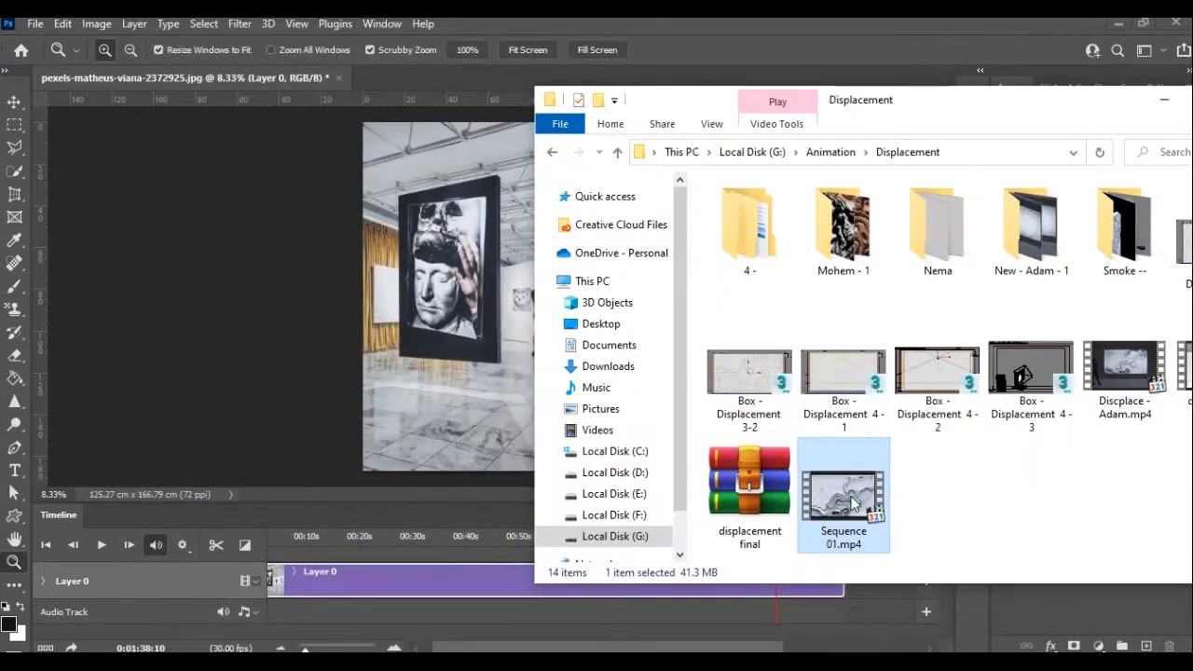
# Place Sequence 01.mp4 into the gallery image in Photoshop, rotated to -90°
pyautogui.moveTo(852, 490); pyautogui.dragTo(472, 352)
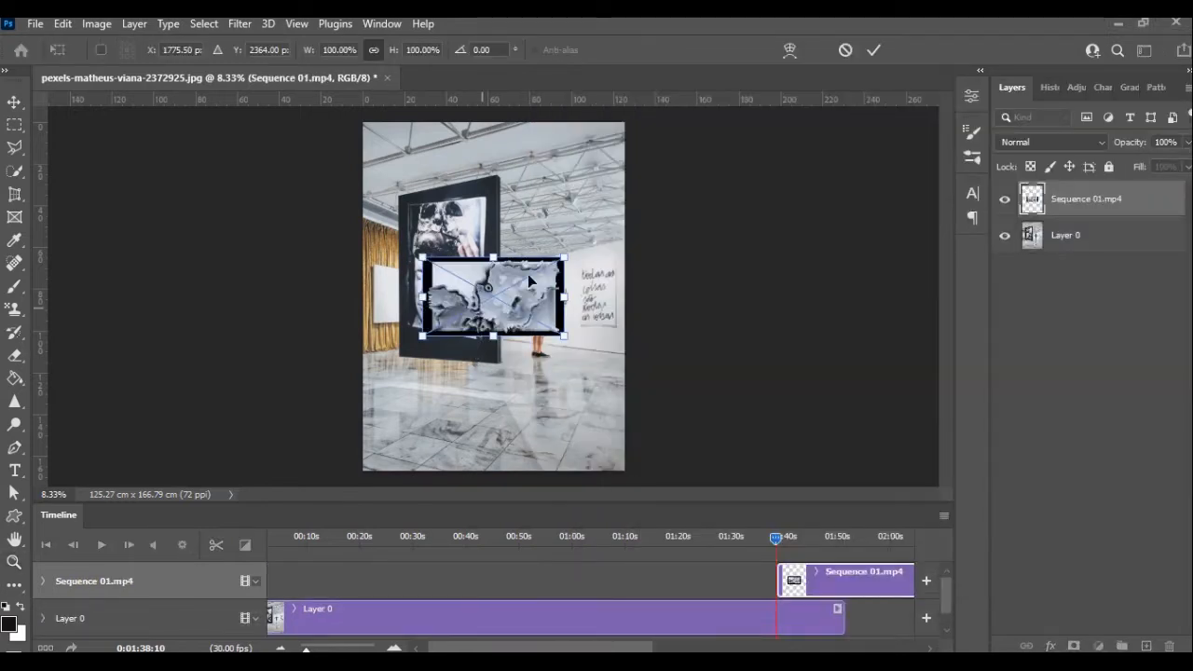
pyautogui.moveTo(587, 257); pyautogui.dragTo(438, 178)
pyautogui.press('Return')
# Move the rotated video over the portrait on the large black display panel
pyautogui.press('z')
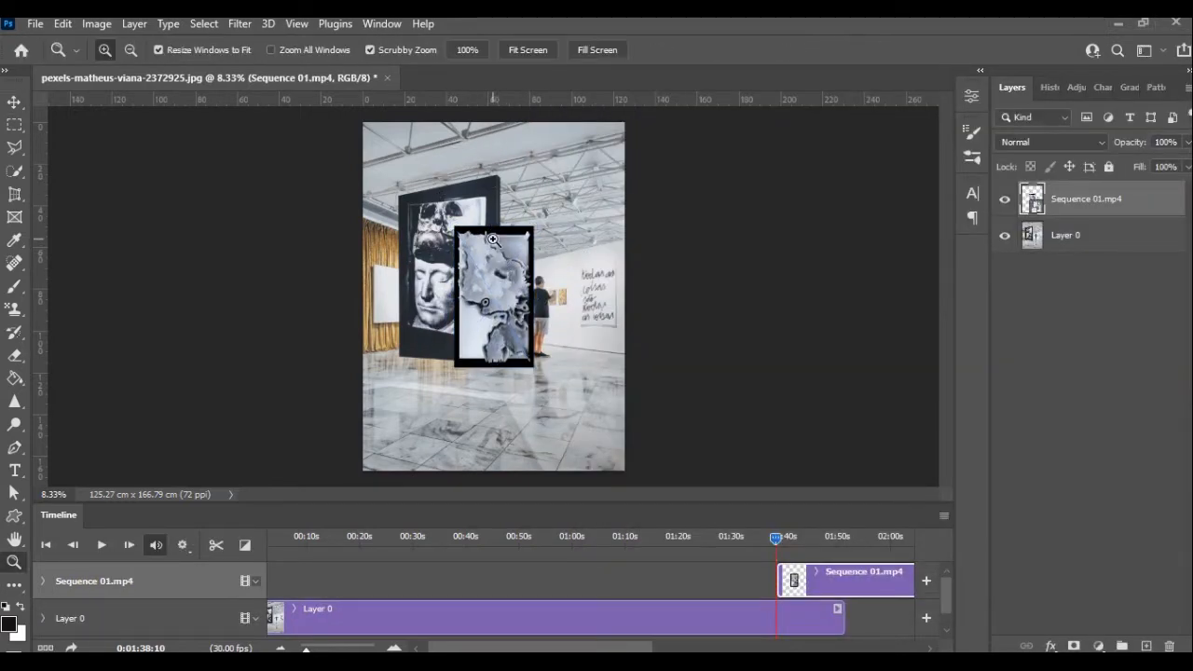
pyautogui.click(454, 232)
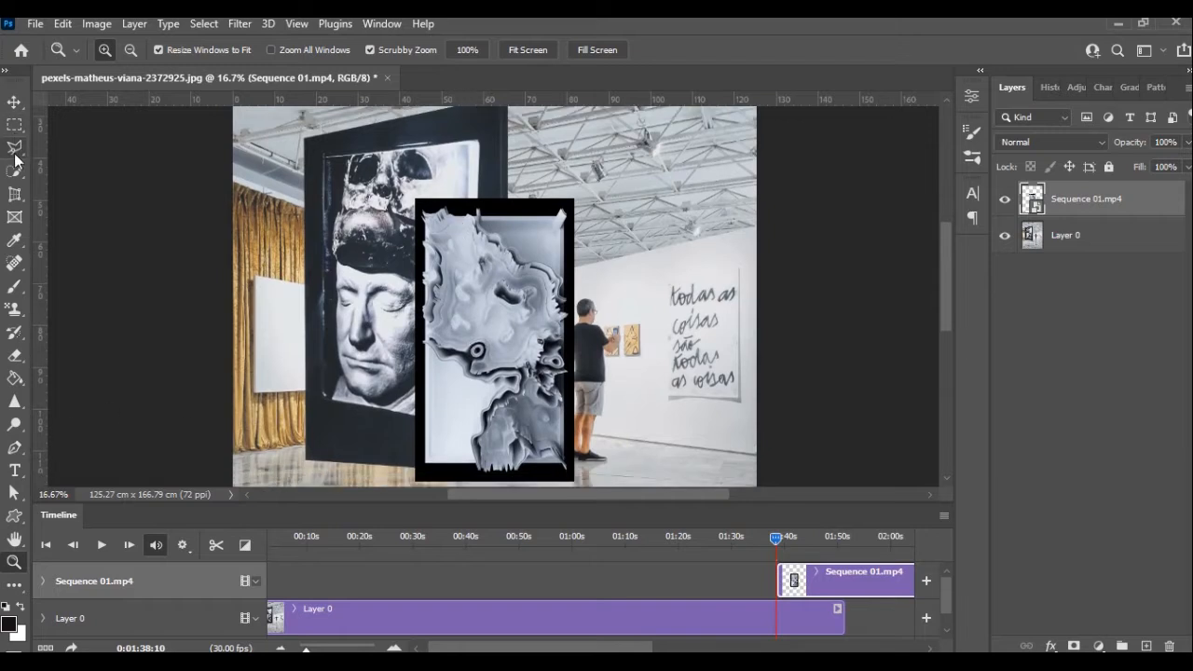
pyautogui.click(13, 102)
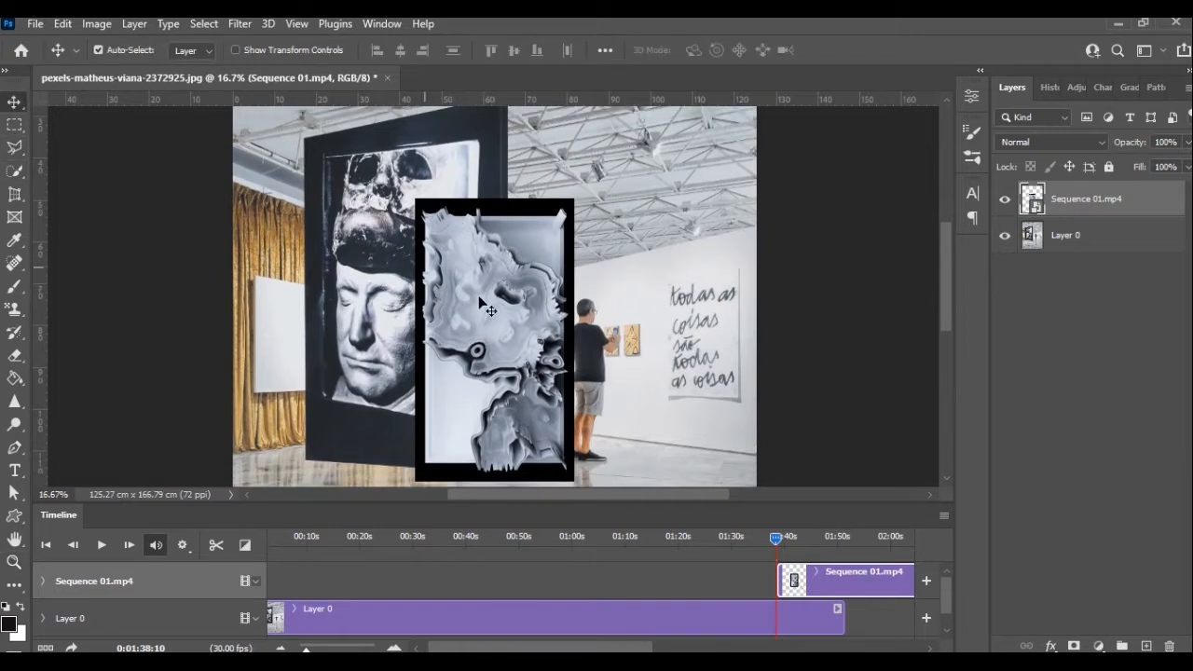
pyautogui.moveTo(486, 350); pyautogui.dragTo(380, 311)
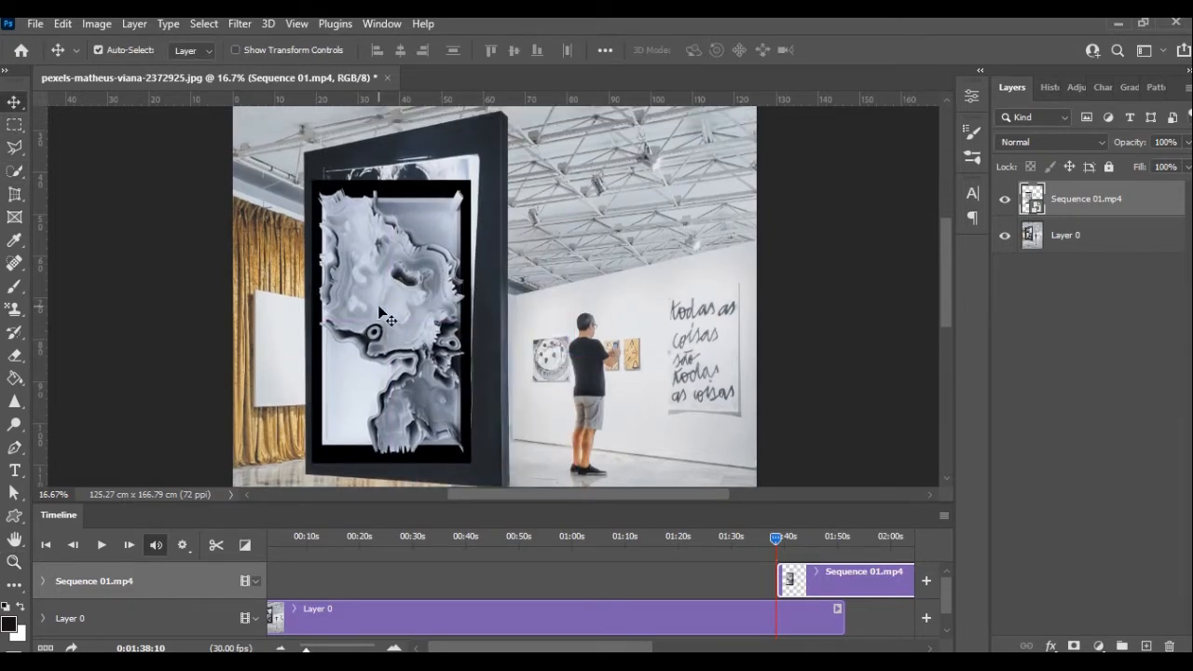
# Skew the video layer so its top and bottom edges follow the slant of the black display panel
pyautogui.click(61, 26)
pyautogui.click(163, 408)
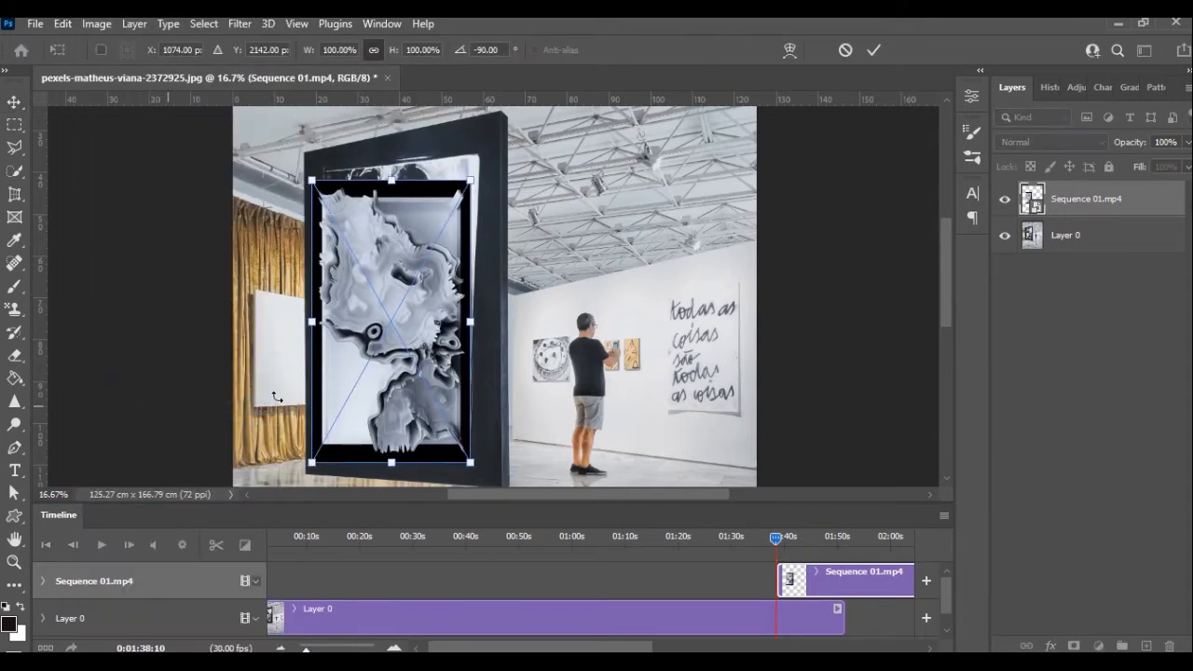
pyautogui.rightClick(471, 179)
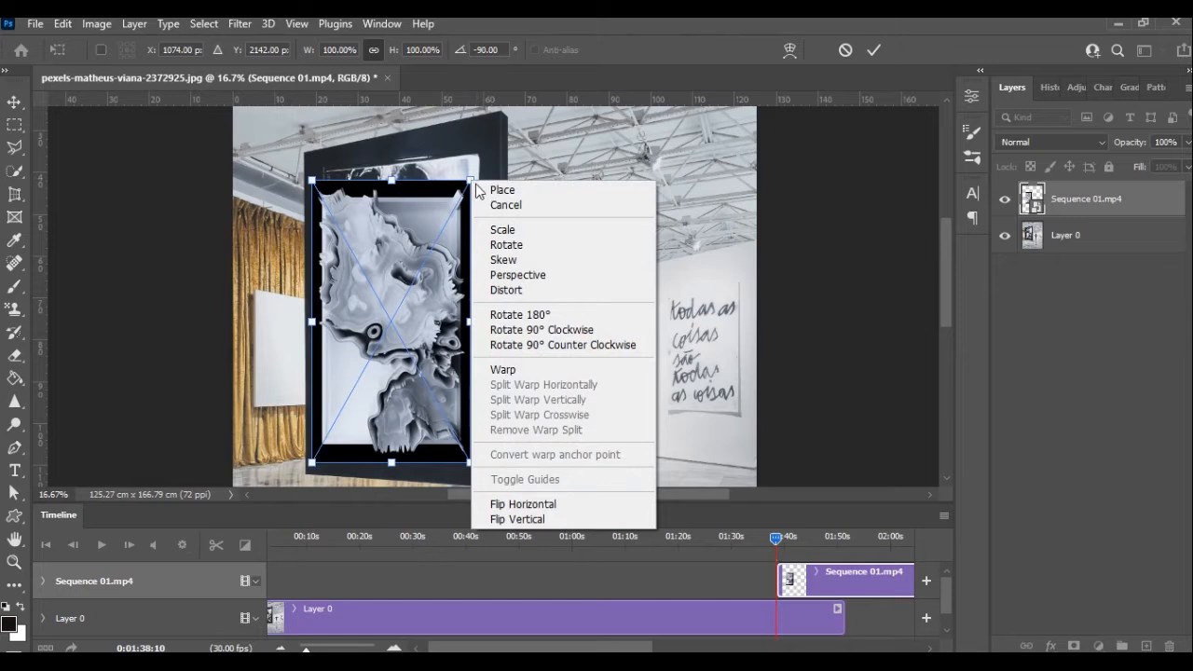
pyautogui.click(503, 260)
pyautogui.moveTo(471, 179); pyautogui.dragTo(494, 127)
pyautogui.moveTo(313, 181)
pyautogui.mouseDown()
pyautogui.moveTo(314, 145)
pyautogui.moveTo(317, 164)
pyautogui.mouseUp()
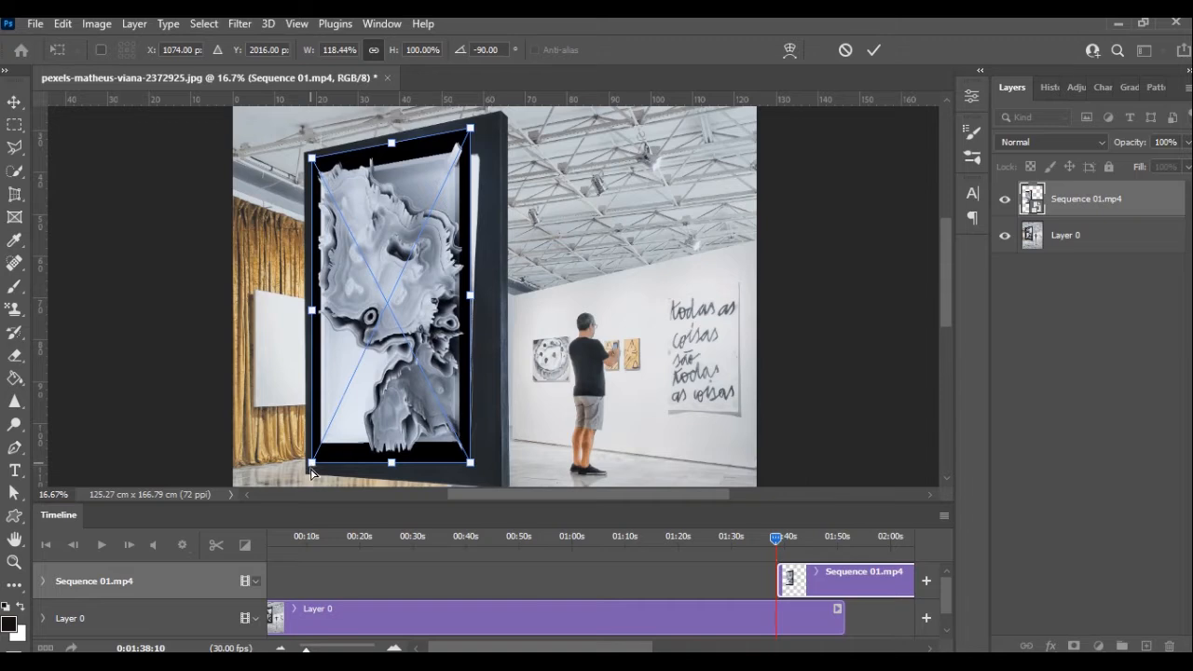
pyautogui.moveTo(310, 467); pyautogui.dragTo(310, 472)
pyautogui.moveTo(470, 463); pyautogui.dragTo(470, 474)
pyautogui.moveTo(310, 474); pyautogui.dragTo(303, 480)
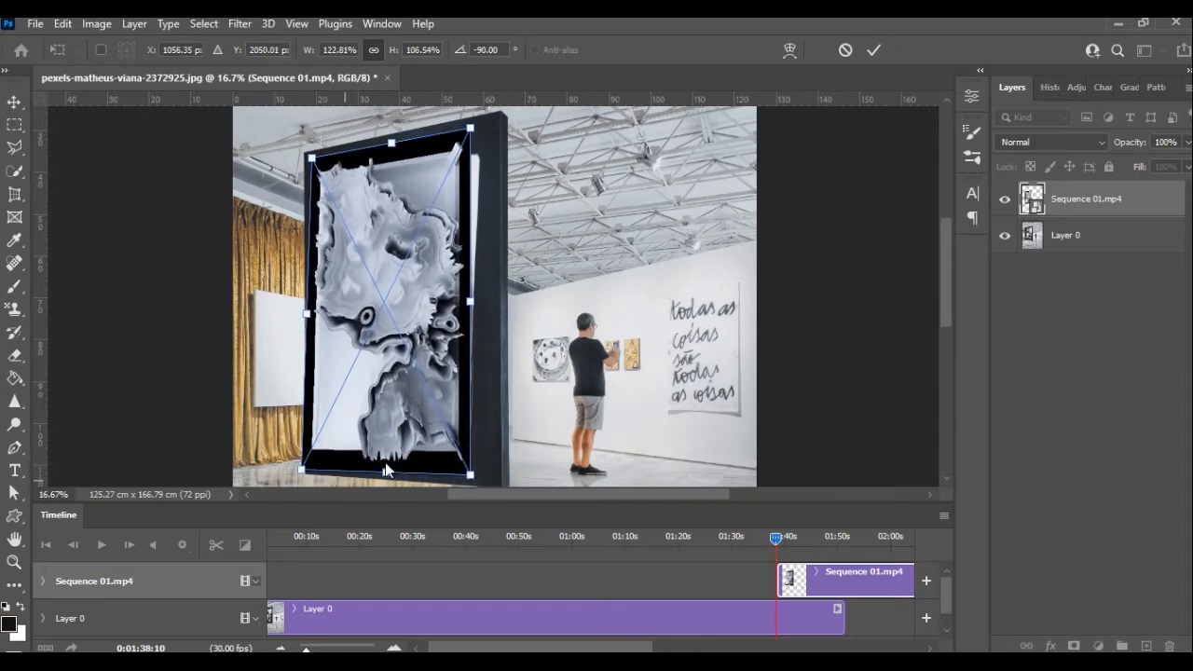
# Distort the video layer by pulling its corners onto the front-face corners of the black display panel
pyautogui.rightClick(396, 406)
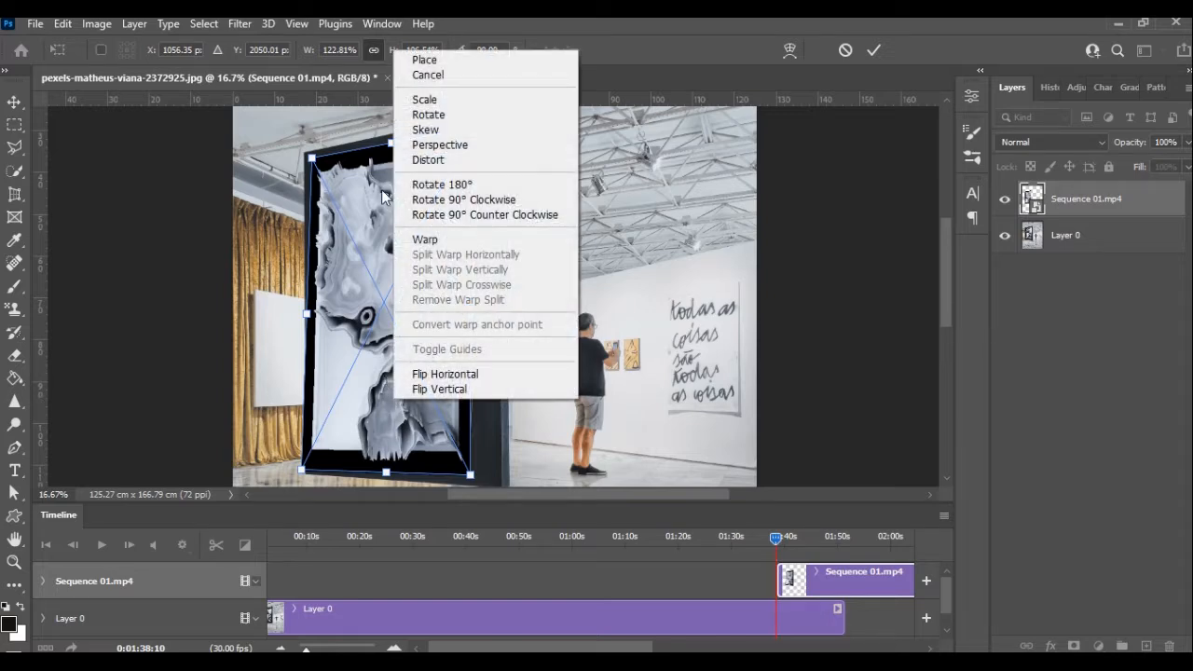
pyautogui.click(428, 160)
pyautogui.moveTo(471, 135); pyautogui.dragTo(502, 110)
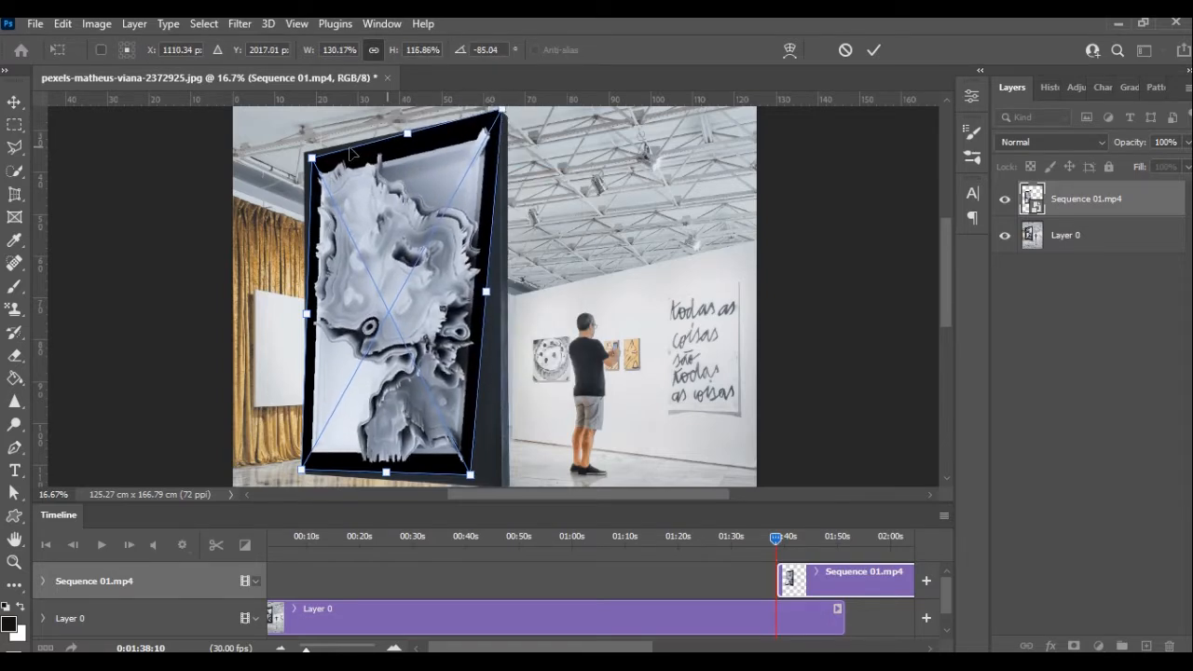
pyautogui.moveTo(313, 163); pyautogui.dragTo(303, 150)
pyautogui.moveTo(469, 477); pyautogui.dragTo(497, 471)
pyautogui.moveTo(304, 451)
pyautogui.mouseDown()
pyautogui.moveTo(307, 431)
pyautogui.moveTo(303, 455)
pyautogui.mouseUp()
pyautogui.scroll(2, 385, 342)
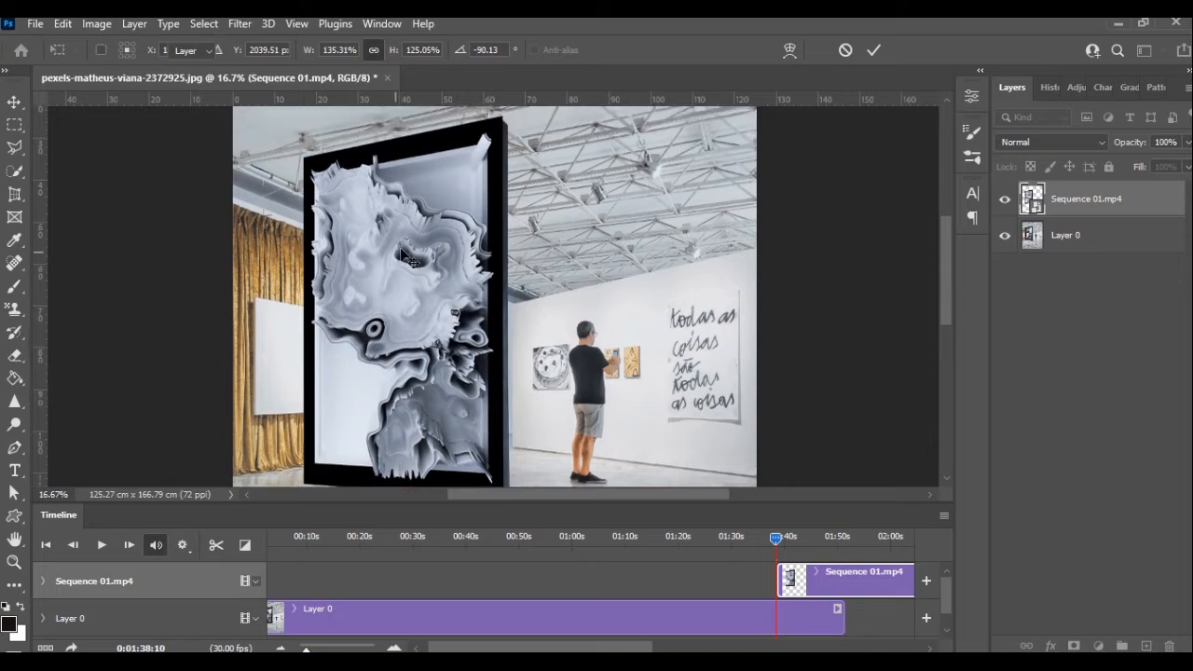
pyautogui.press('Return')
# Refine the video's upper edge and upper-right corner so they line up with the panel's front face
pyautogui.scroll(2, 488, 139)
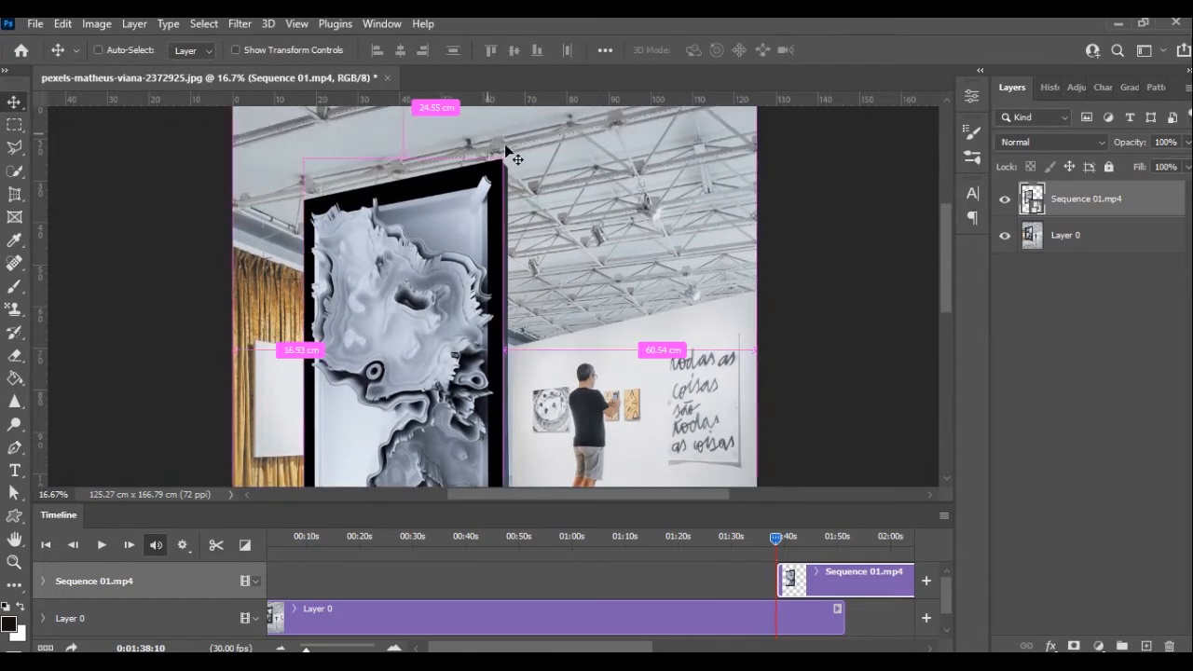
pyautogui.hotkey('ctrl', 't')
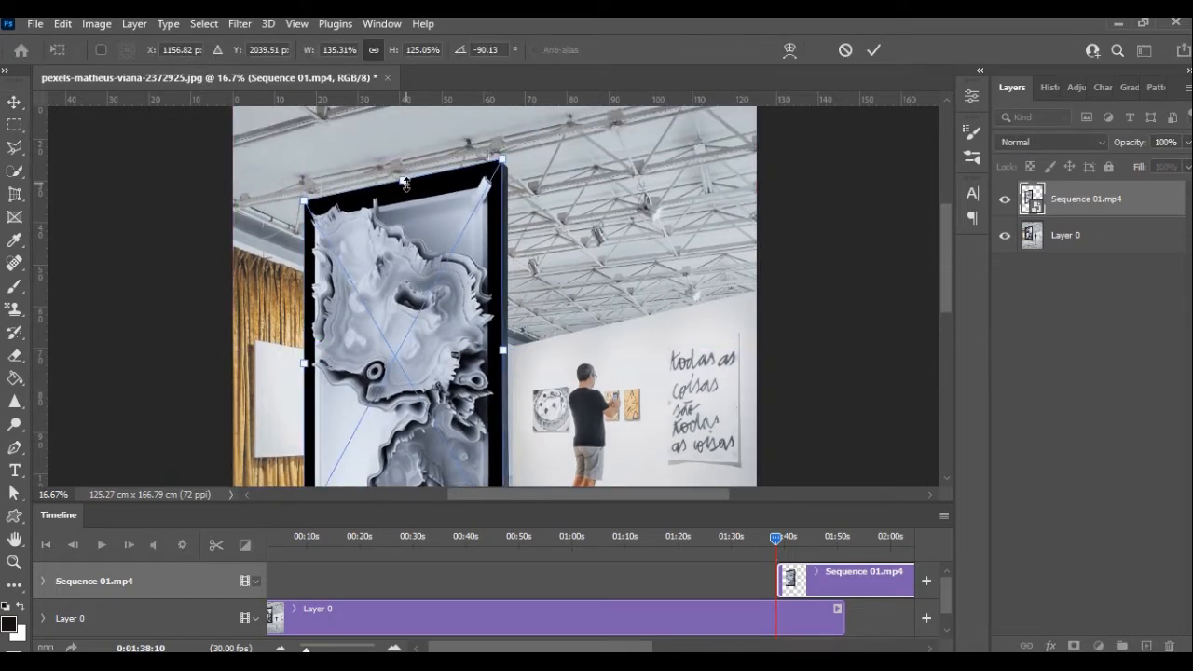
pyautogui.press('Return')
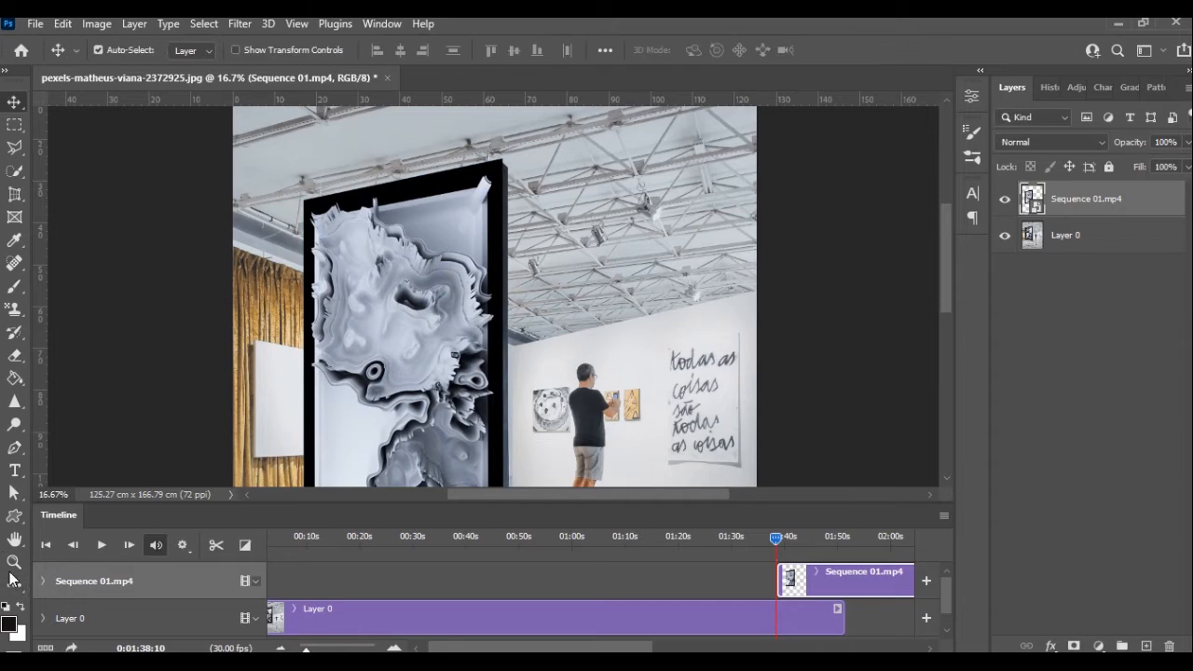
pyautogui.press('z')
pyautogui.click(526, 137)
pyautogui.click(487, 192)
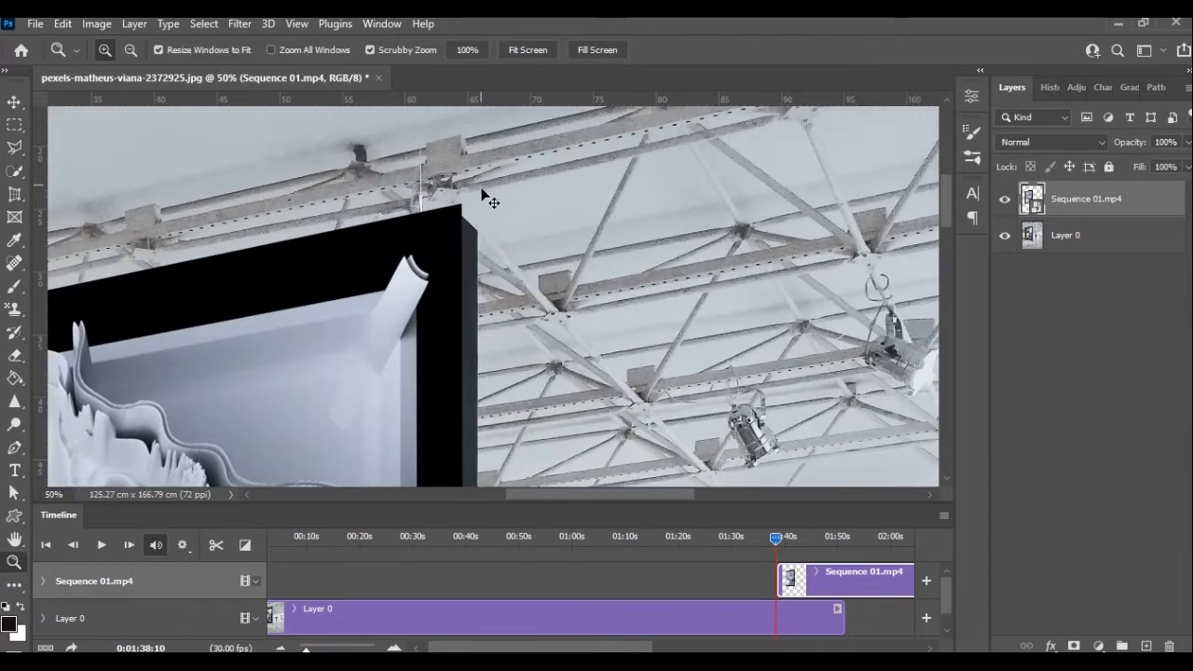
pyautogui.hotkey('ctrl', 't')
pyautogui.moveTo(163, 268); pyautogui.dragTo(163, 271)
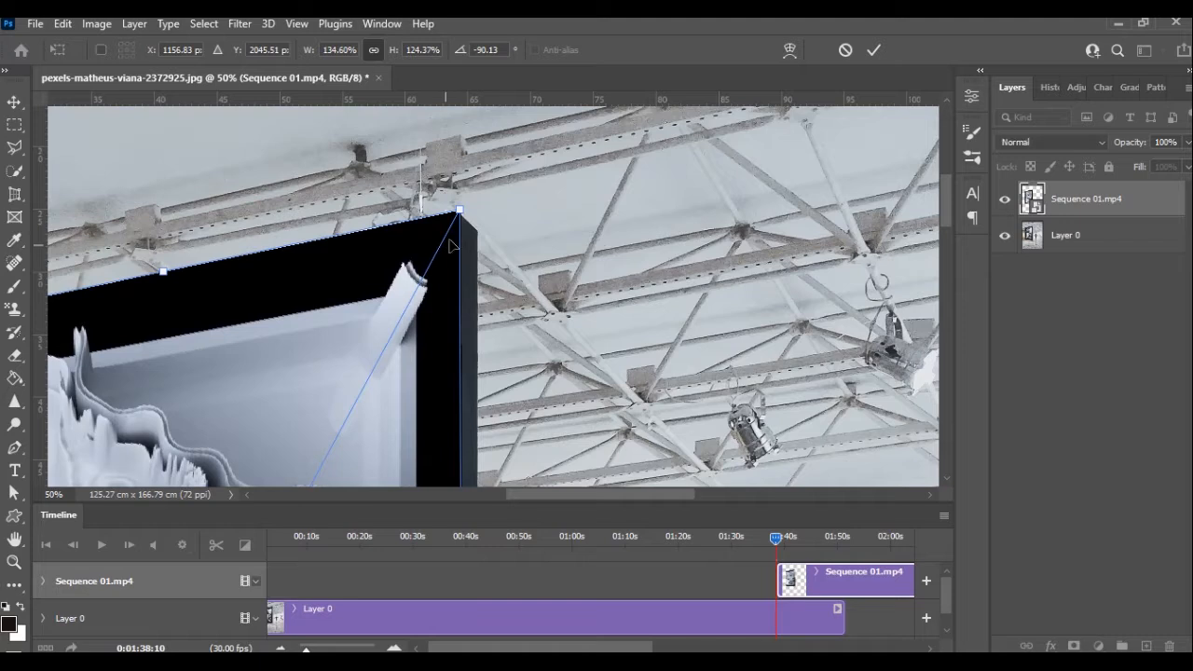
pyautogui.moveTo(461, 216); pyautogui.dragTo(458, 214)
# Align the video's lower-right corner with the panel's lower front corner and apply the transform
pyautogui.scroll(-2, 525, 284)
pyautogui.scroll(-10, 453, 333)
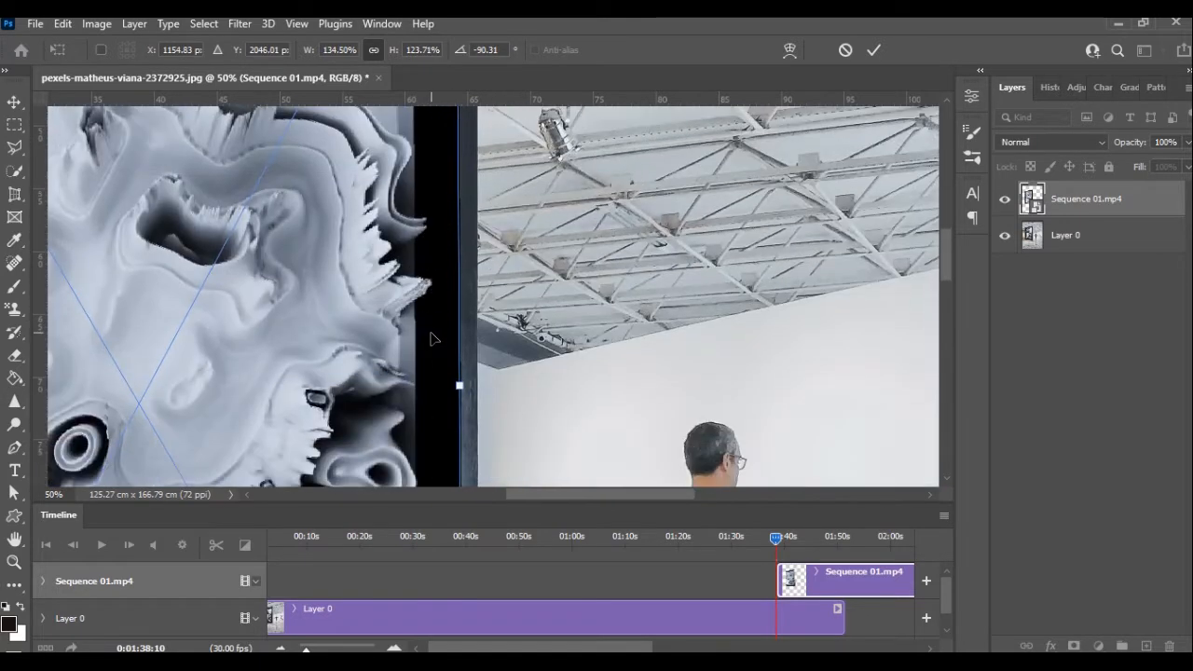
pyautogui.scroll(-8, 410, 333)
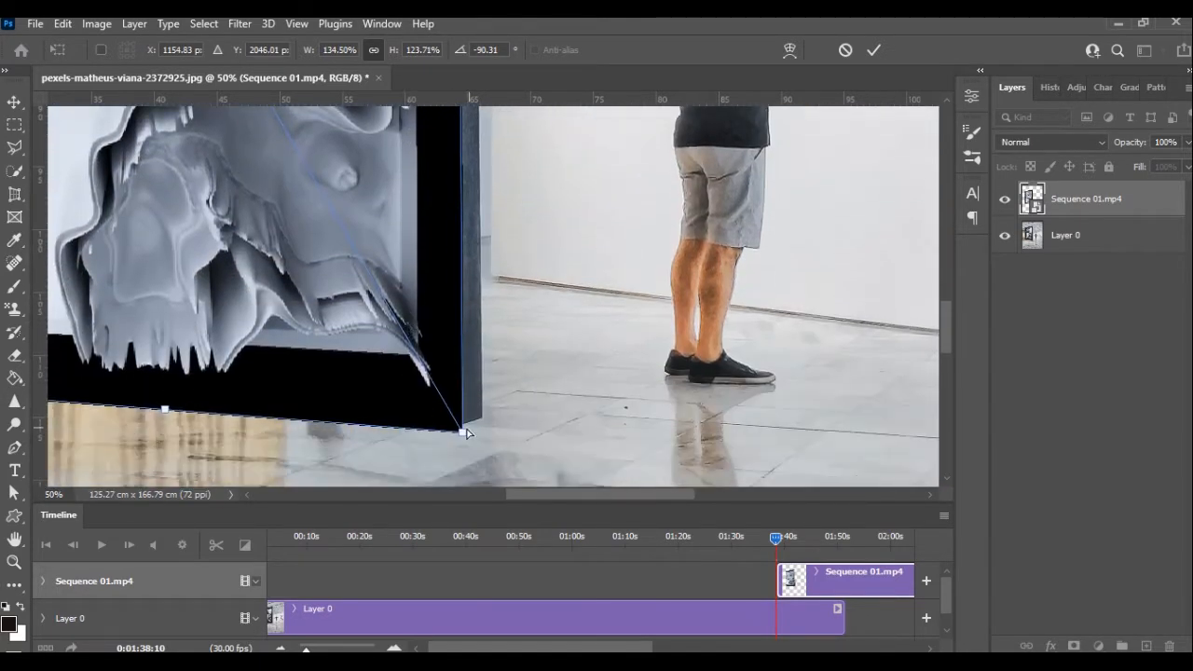
pyautogui.moveTo(463, 435); pyautogui.dragTo(461, 425)
pyautogui.press('Return')
# Move the Sequence 01.mp4 clip to the start of the timeline, aligned with the Layer 0 clip
pyautogui.press('z')
pyautogui.rightClick(441, 349)
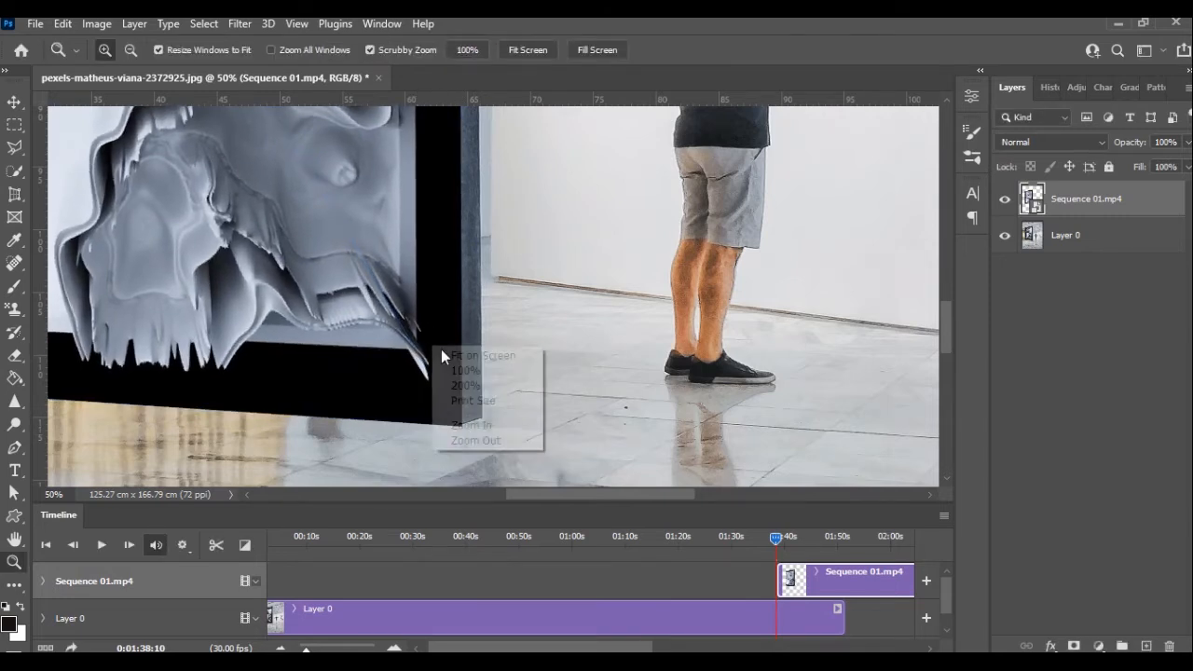
pyautogui.click(448, 355)
pyautogui.click(482, 149)
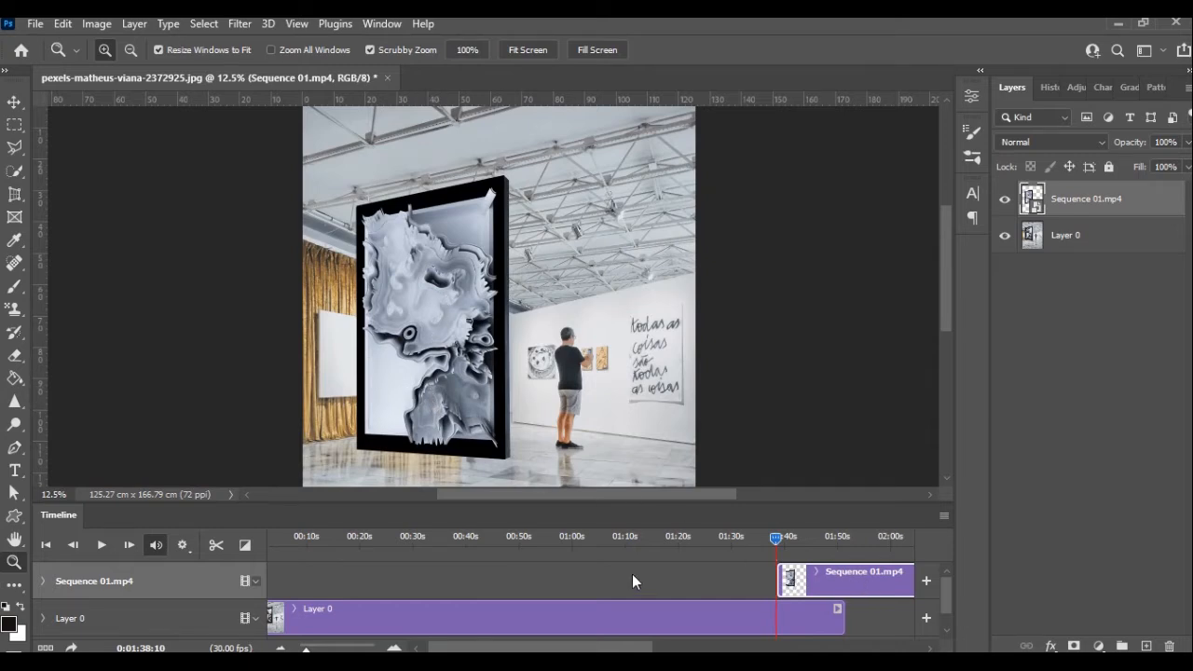
pyautogui.moveTo(299, 580); pyautogui.dragTo(334, 570)
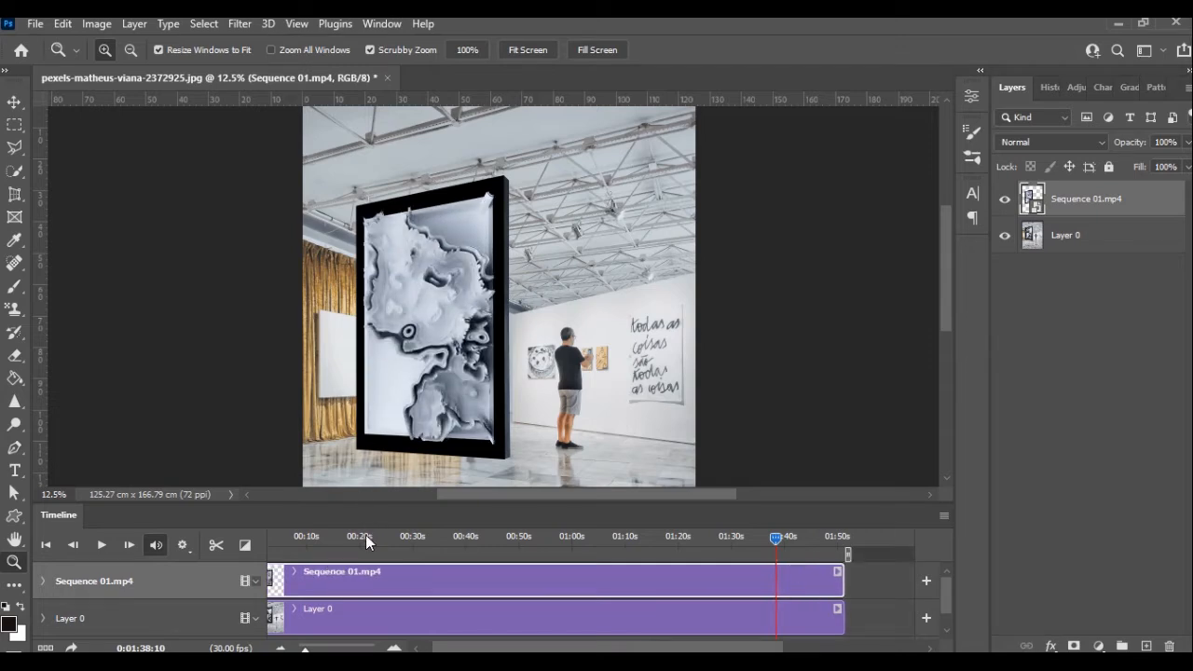
# Preview the composited animation from 0:00:16:20 and stop the playback
pyautogui.click(343, 535)
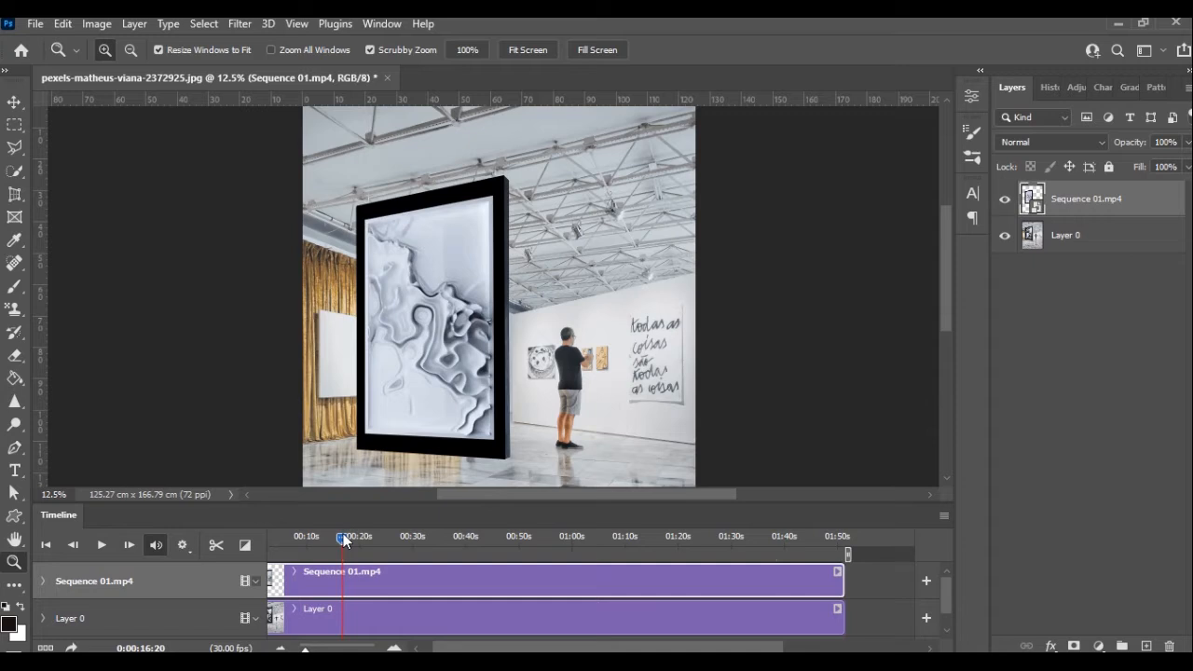
pyautogui.click(95, 548)
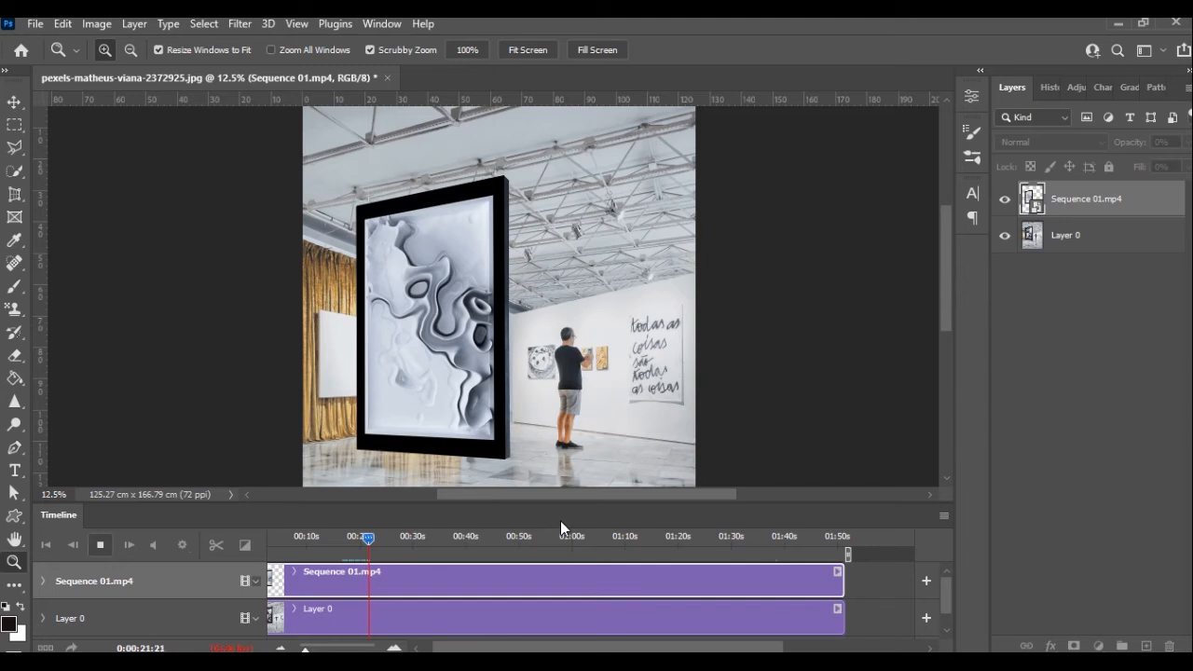
pyautogui.click(101, 545)
# Duplicate the Sequence 01.mp4 layer below the original and flip the copy vertically
pyautogui.rightClick(510, 274)
pyautogui.click(535, 287)
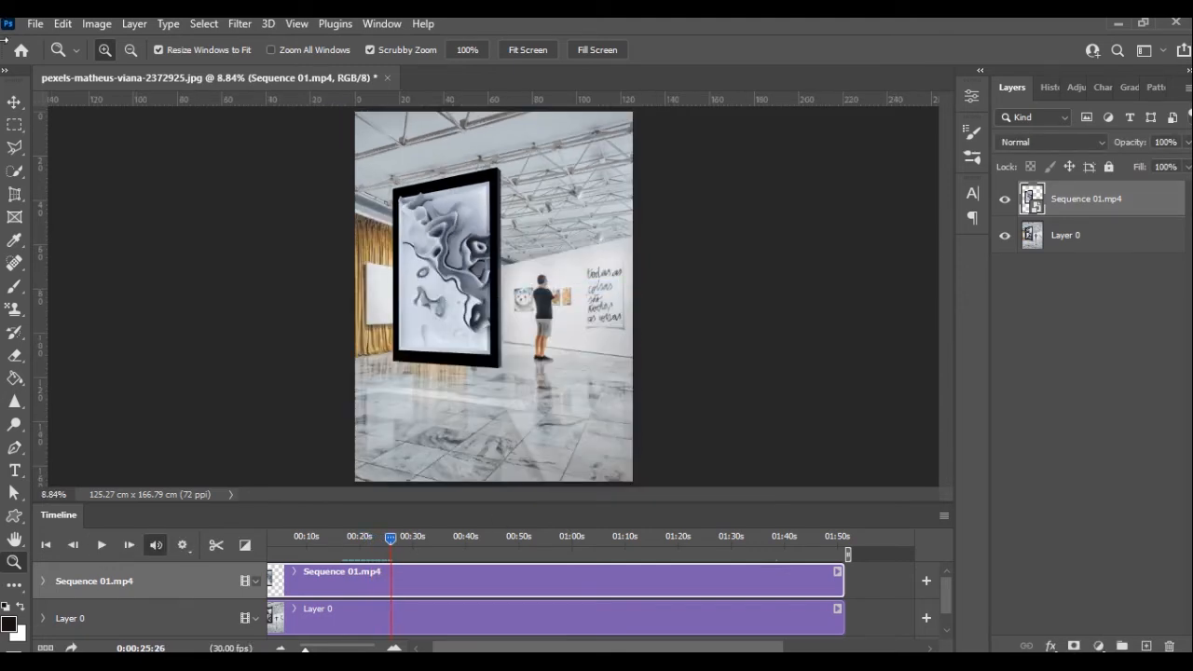
pyautogui.click(15, 102)
pyautogui.moveTo(449, 254); pyautogui.dragTo(444, 366)
pyautogui.hotkey('ctrl', 't')
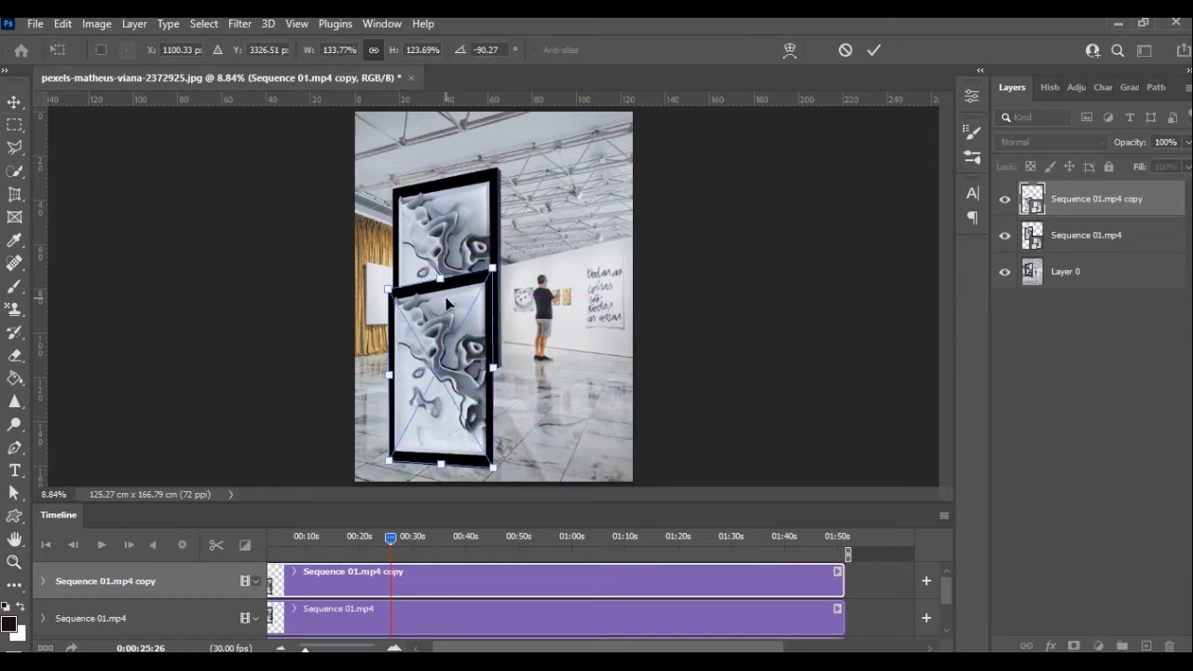
pyautogui.rightClick(447, 299)
pyautogui.click(503, 639)
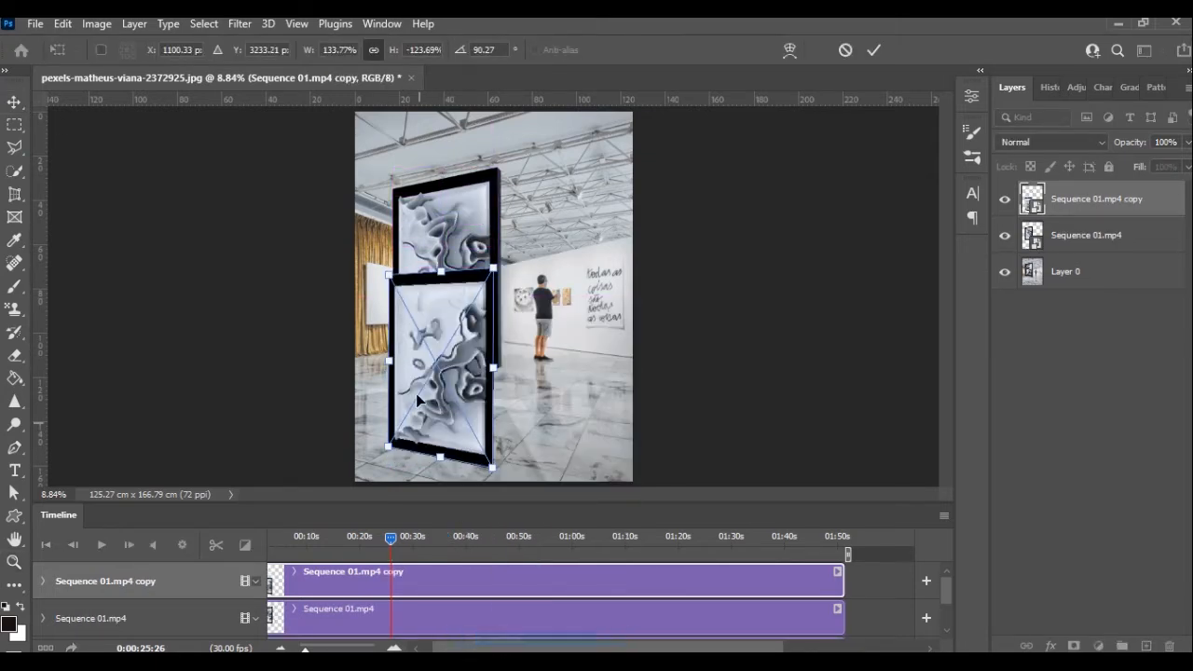
# Move the flipped copy onto the floor beneath the panel and adjust its upper-left corner to match the panel's perspective
pyautogui.moveTo(450, 307); pyautogui.dragTo(390, 380)
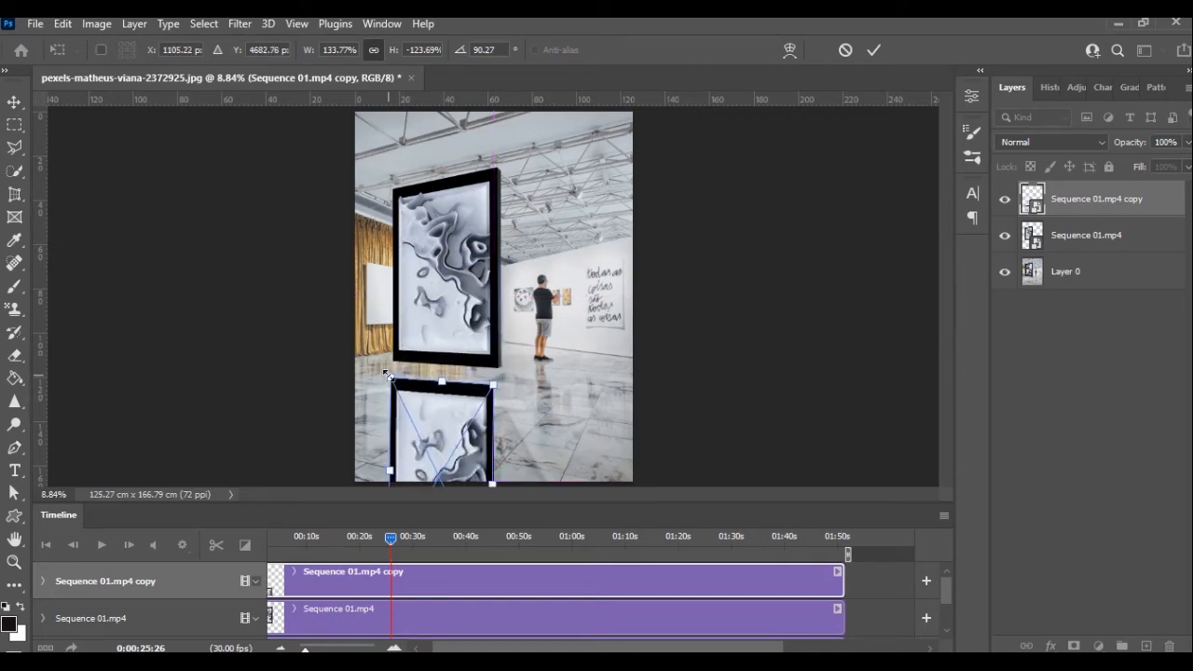
pyautogui.press('Return')
pyautogui.moveTo(461, 424)
pyautogui.mouseDown()
pyautogui.moveTo(467, 282)
pyautogui.moveTo(446, 441)
pyautogui.moveTo(455, 461)
pyautogui.moveTo(466, 436)
pyautogui.moveTo(452, 429)
pyautogui.mouseUp()
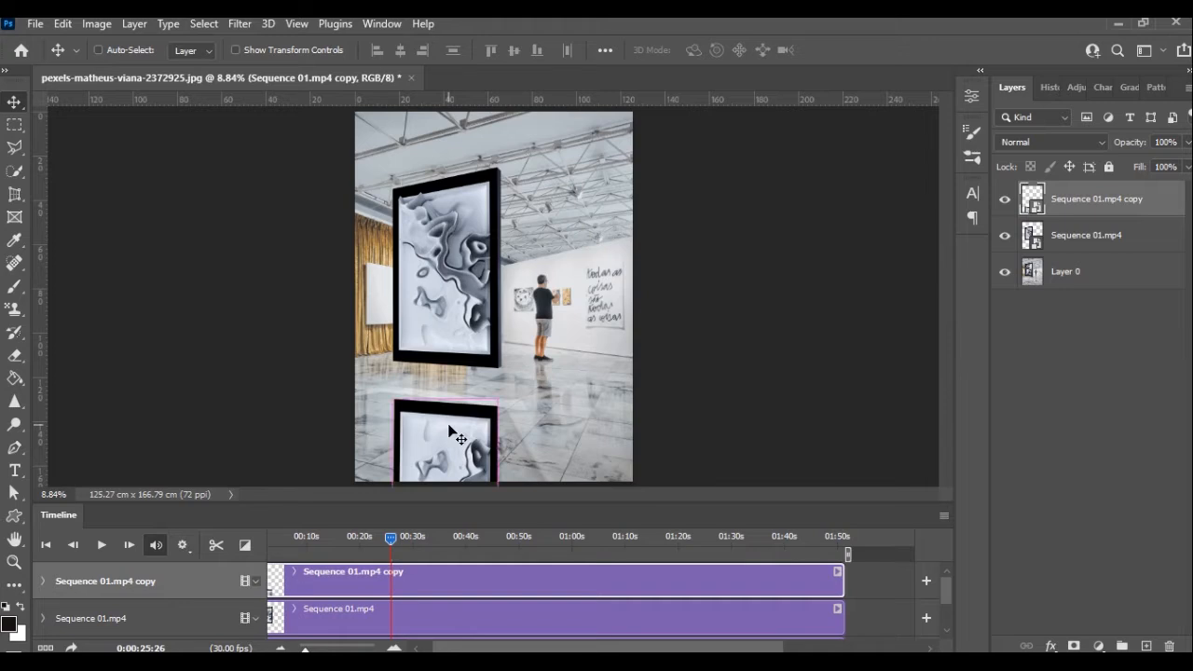
pyautogui.hotkey('ctrl', 't')
pyautogui.moveTo(392, 400); pyautogui.dragTo(393, 401)
pyautogui.press('Return')
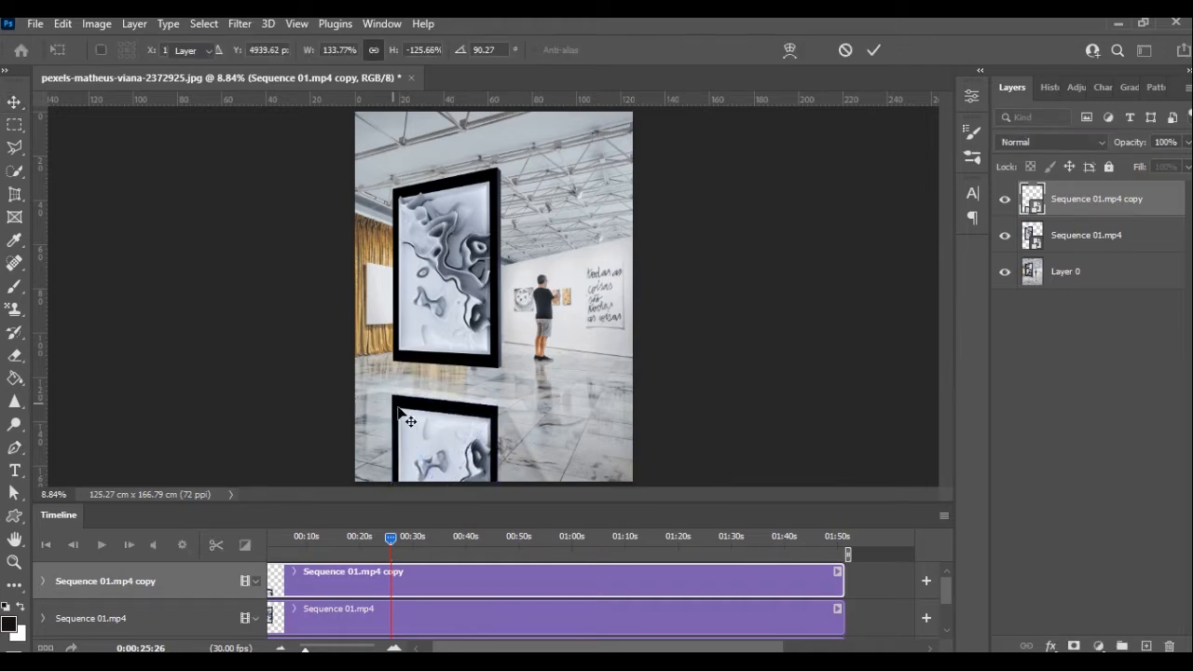
# Lower the opacity of the Sequence 01.mp4 copy to 33% and apply a Gaussian Blur to it
pyautogui.moveTo(1187, 142); pyautogui.dragTo(1133, 161)
pyautogui.click(240, 23)
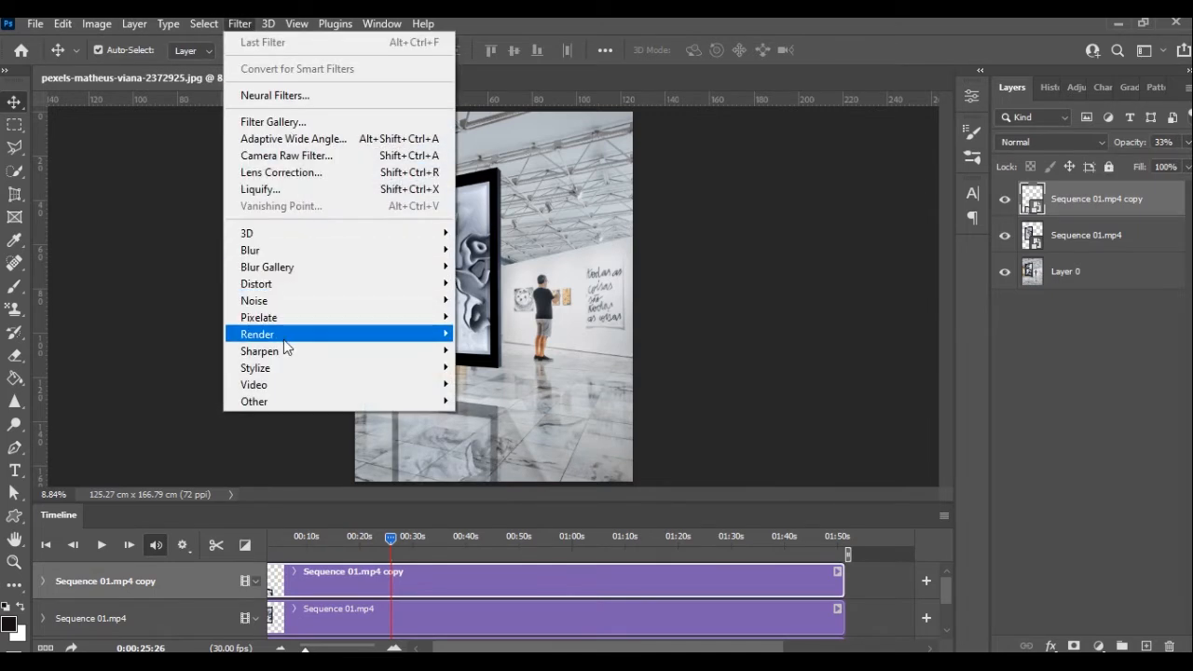
pyautogui.moveTo(319, 256)
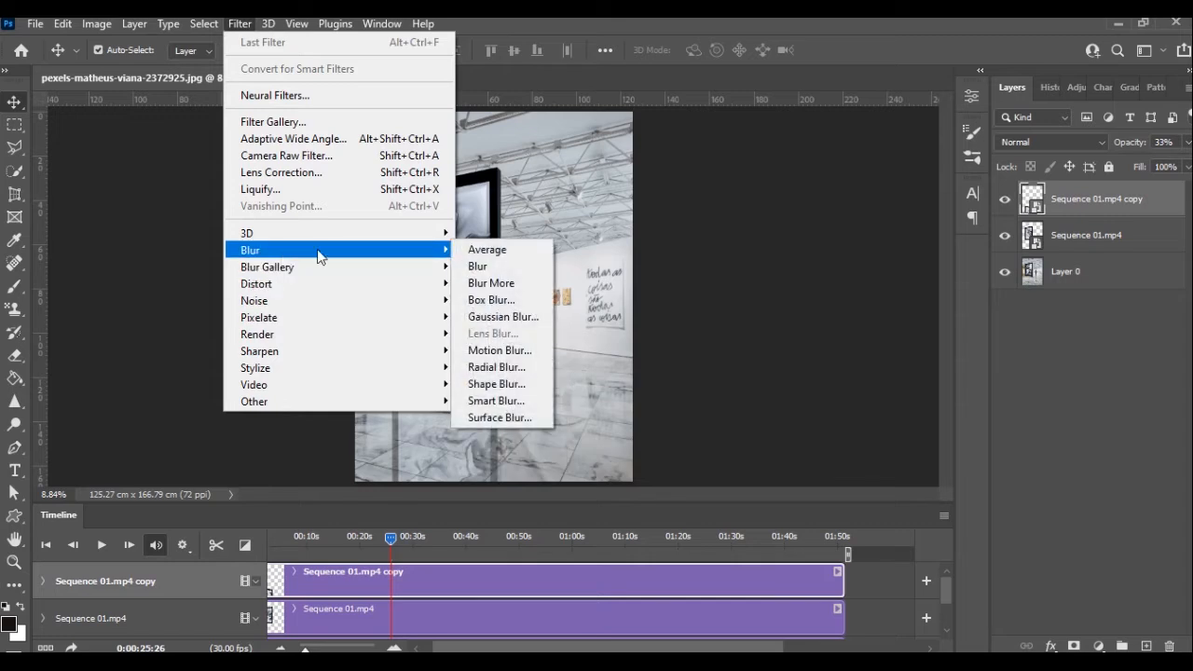
pyautogui.click(503, 317)
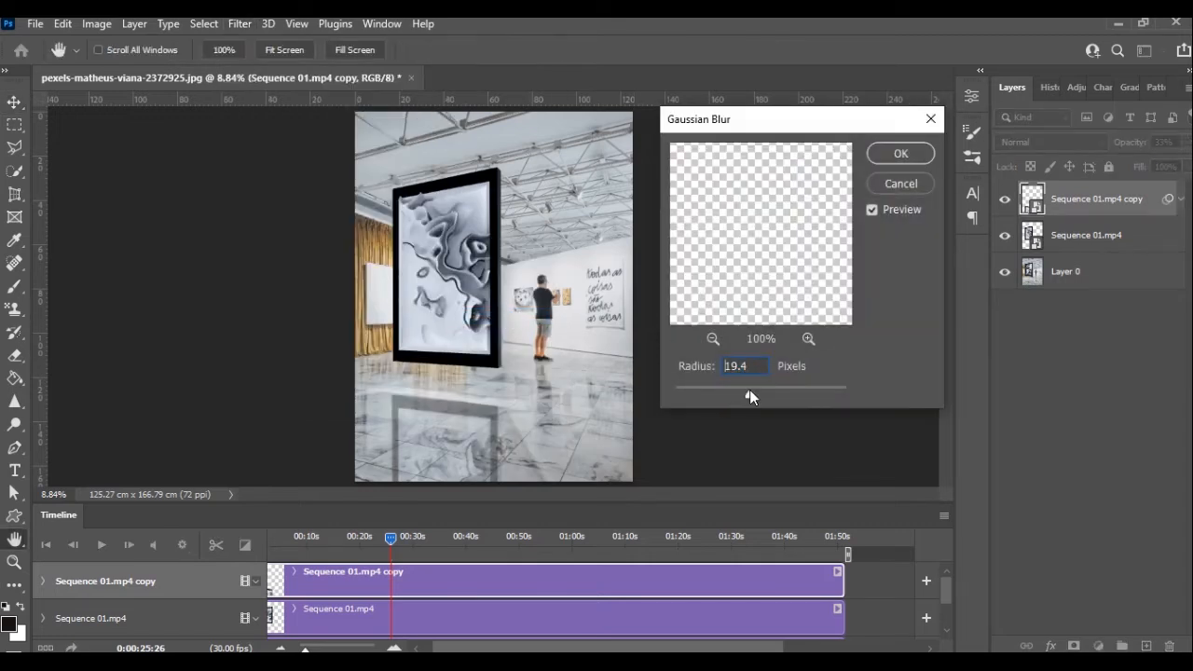
pyautogui.moveTo(749, 388); pyautogui.dragTo(762, 388)
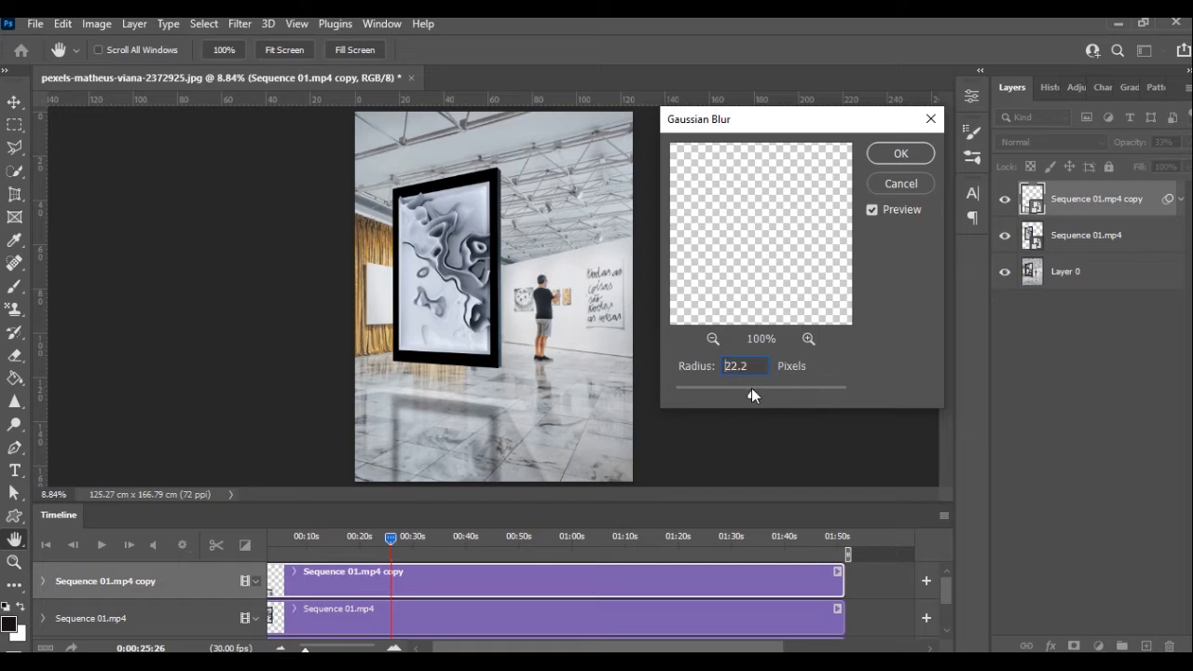
pyautogui.moveTo(749, 388); pyautogui.dragTo(745, 389)
pyautogui.click(897, 155)
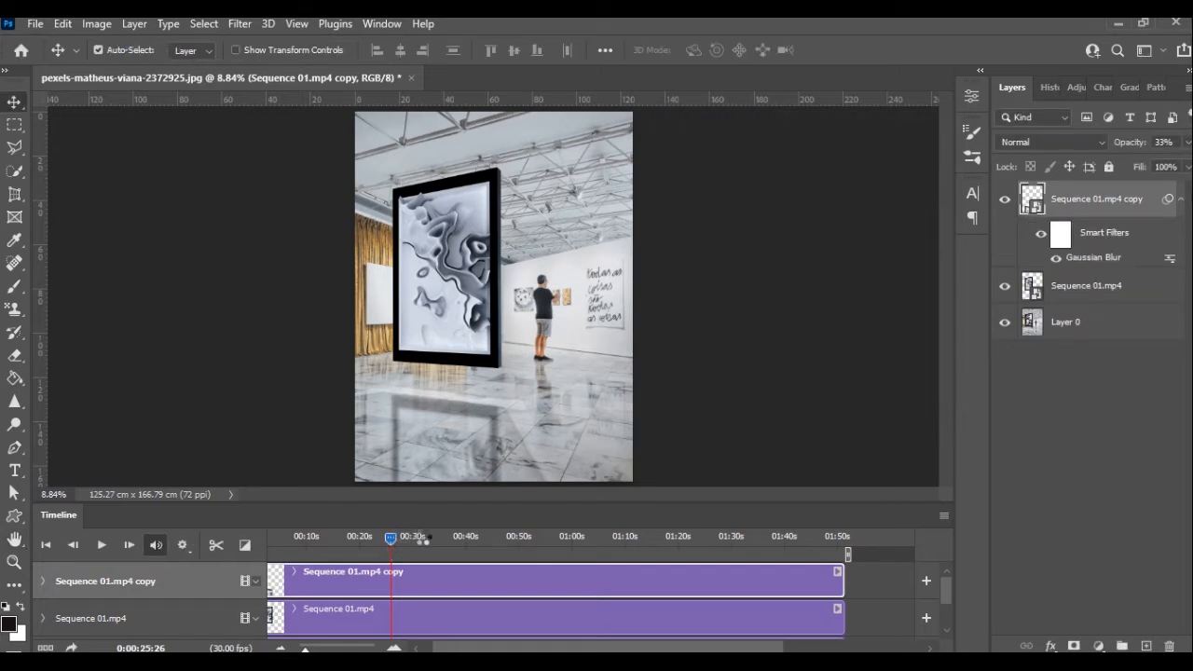
# Move the playhead to 0:00:52:00 and add a layer mask to the Sequence 01.mp4 copy
pyautogui.moveTo(451, 538); pyautogui.dragTo(618, 520)
pyautogui.moveTo(543, 519)
pyautogui.mouseDown()
pyautogui.moveTo(514, 508)
pyautogui.moveTo(528, 524)
pyautogui.mouseUp()
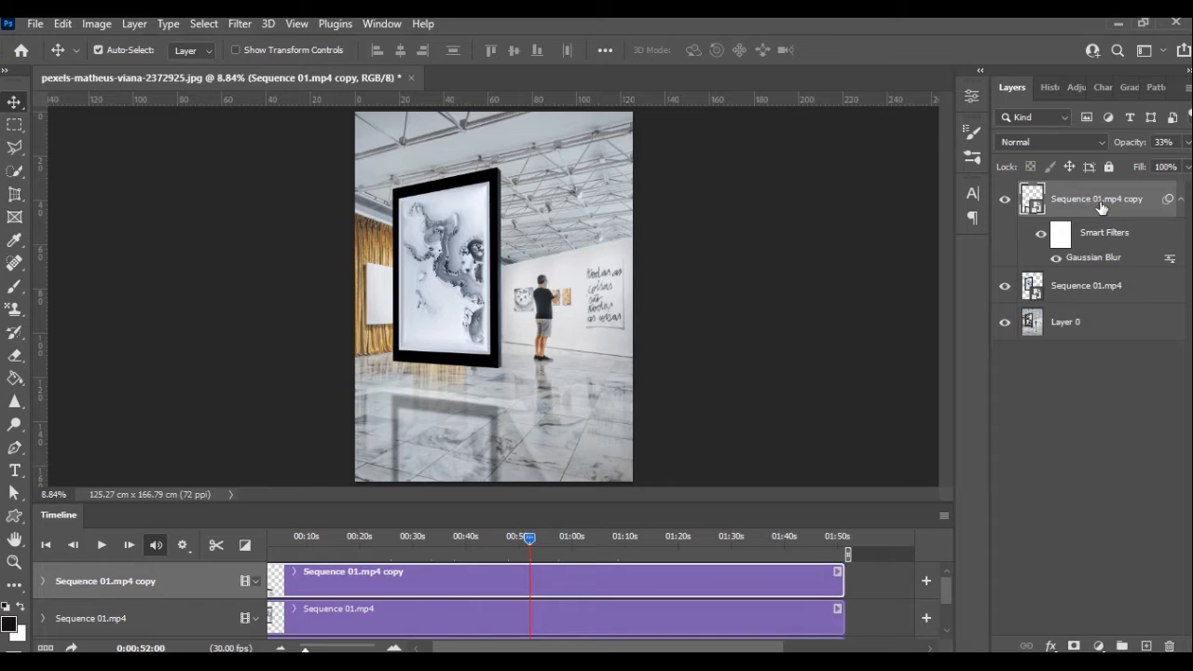
pyautogui.click(1073, 646)
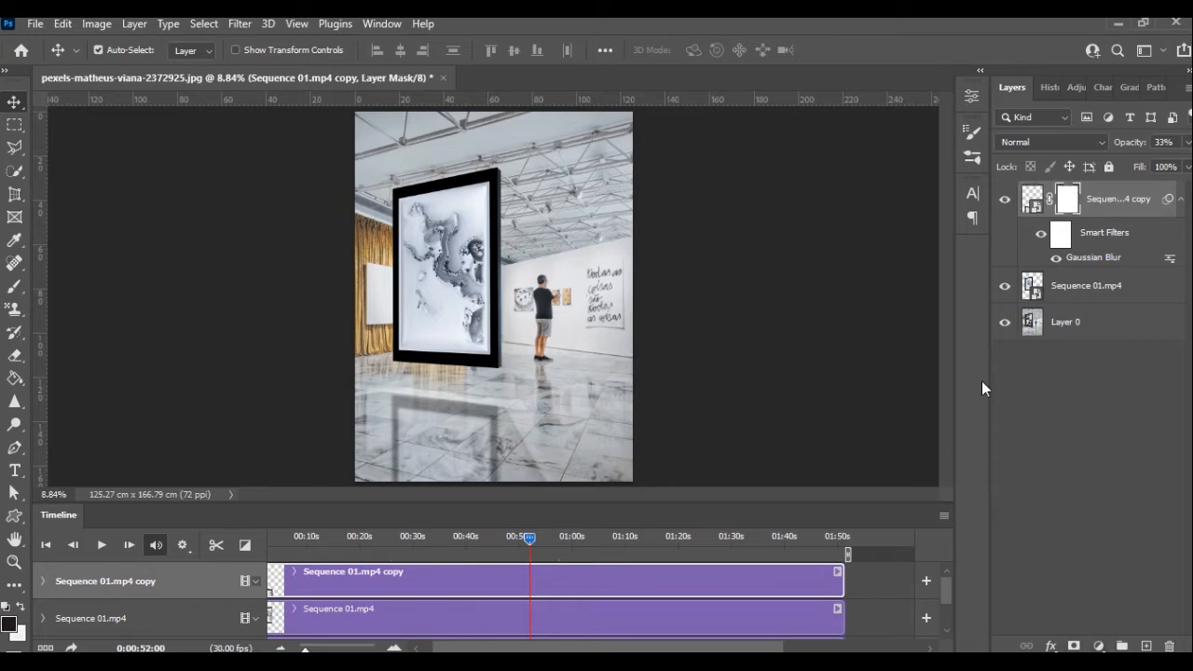
# Paint on the copy's layer mask with a soft 286-size brush at 90% opacity to fade the reflection's upper and outer frame edges
pyautogui.press('z')
pyautogui.click(466, 410)
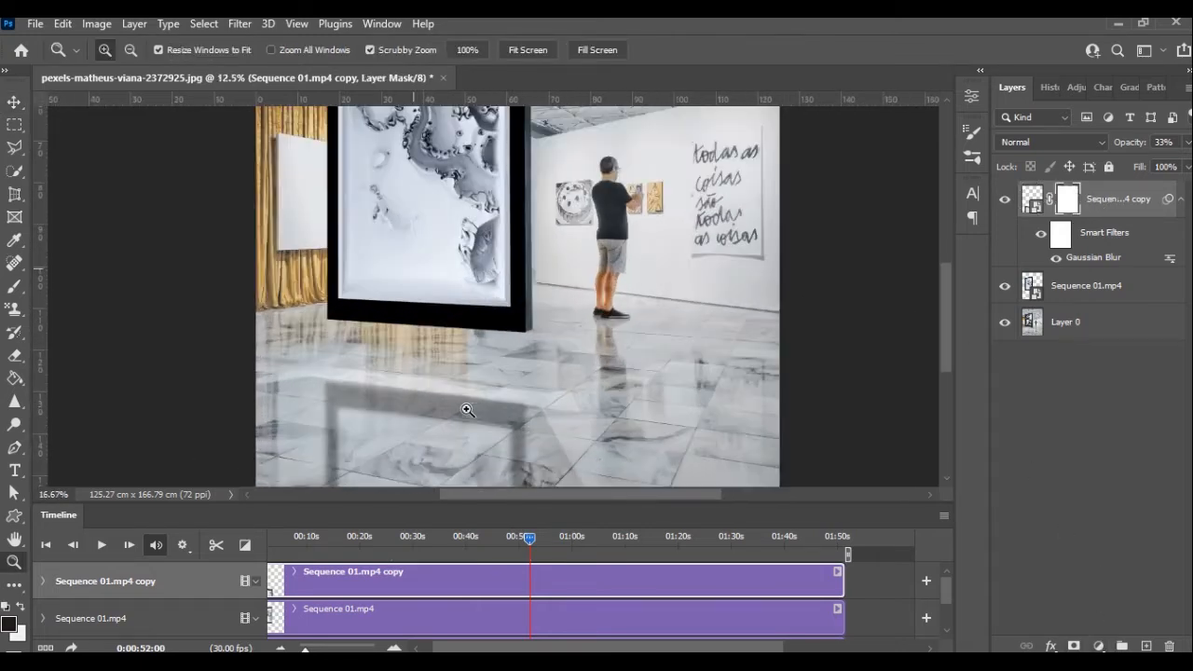
pyautogui.click(447, 411)
pyautogui.press('b')
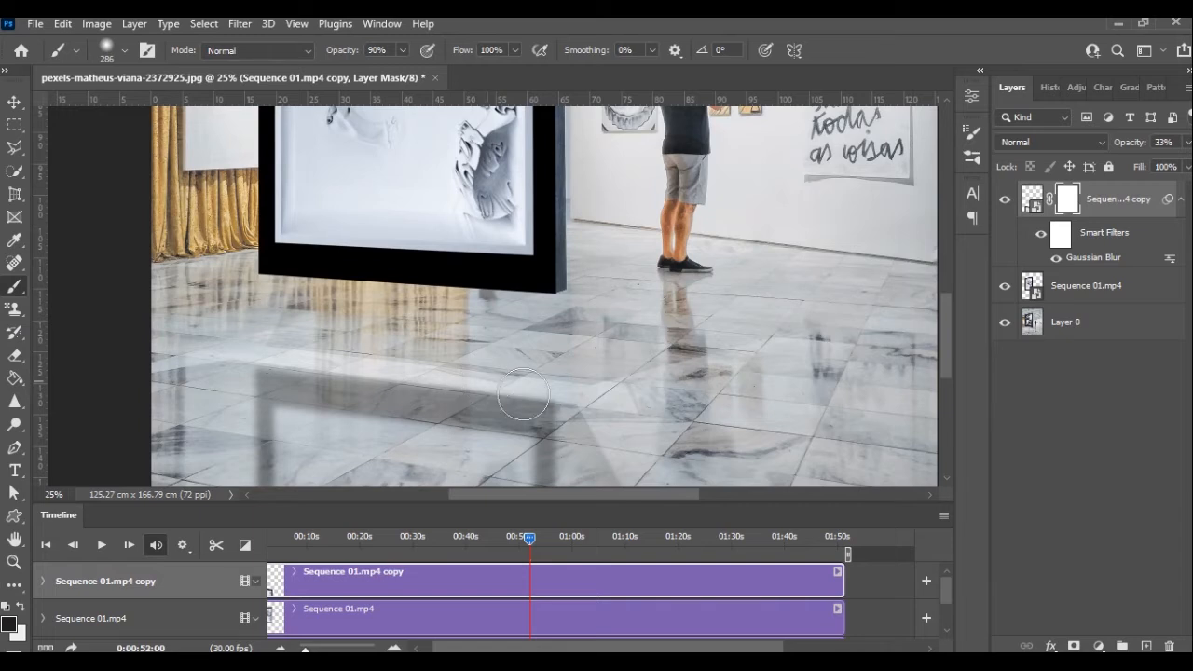
pyautogui.moveTo(302, 349)
pyautogui.mouseDown()
pyautogui.moveTo(241, 354)
pyautogui.moveTo(227, 457)
pyautogui.mouseUp()
pyautogui.moveTo(585, 400); pyautogui.dragTo(570, 437)
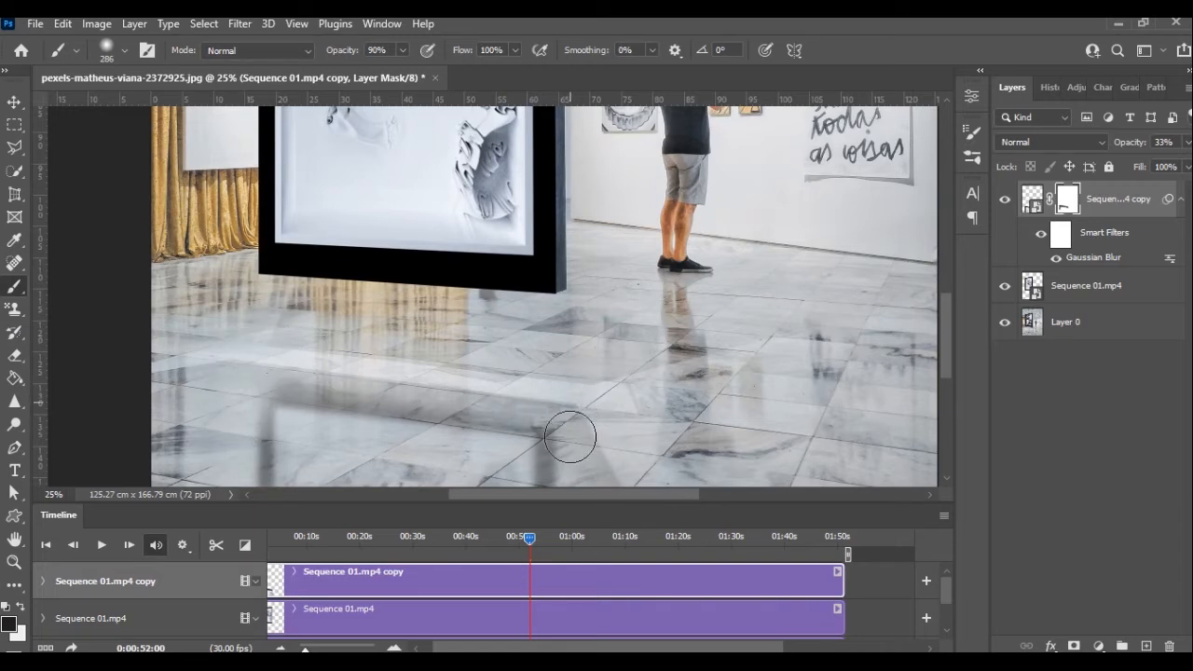
# Check the whole composite at 0:01:36:20 on the timeline and select Layer 0
pyautogui.press('z')
pyautogui.rightClick(482, 369)
pyautogui.click(514, 371)
pyautogui.moveTo(444, 438)
pyautogui.mouseDown()
pyautogui.moveTo(447, 399)
pyautogui.moveTo(440, 426)
pyautogui.moveTo(453, 438)
pyautogui.mouseUp()
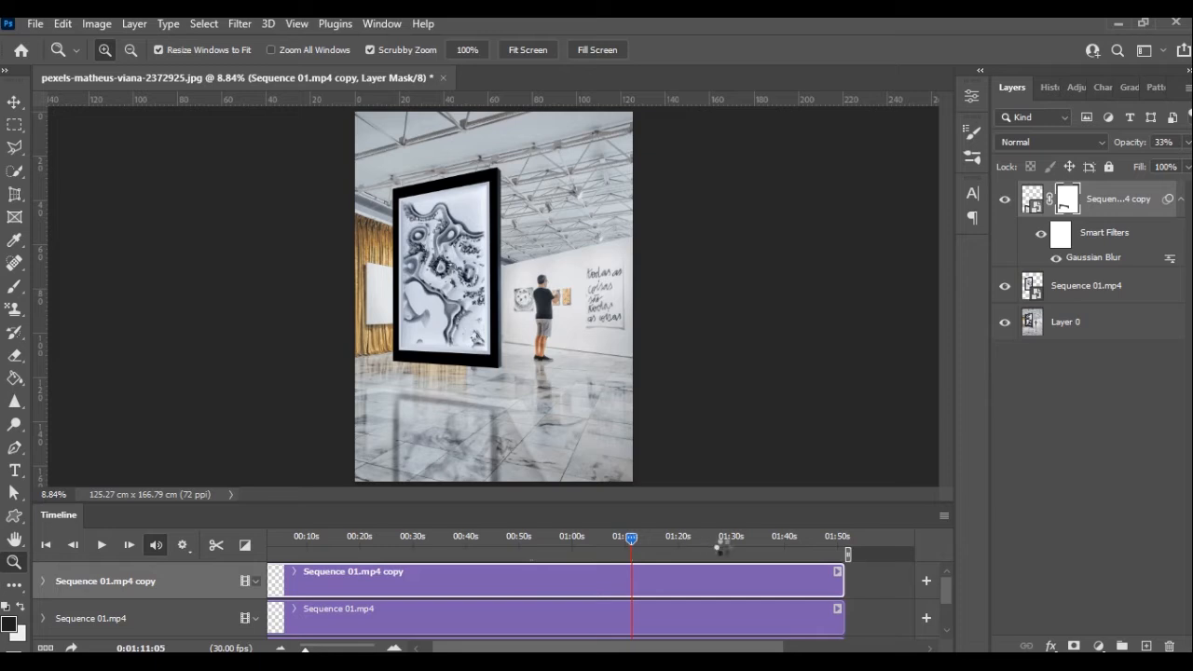
pyautogui.moveTo(720, 548); pyautogui.dragTo(760, 547)
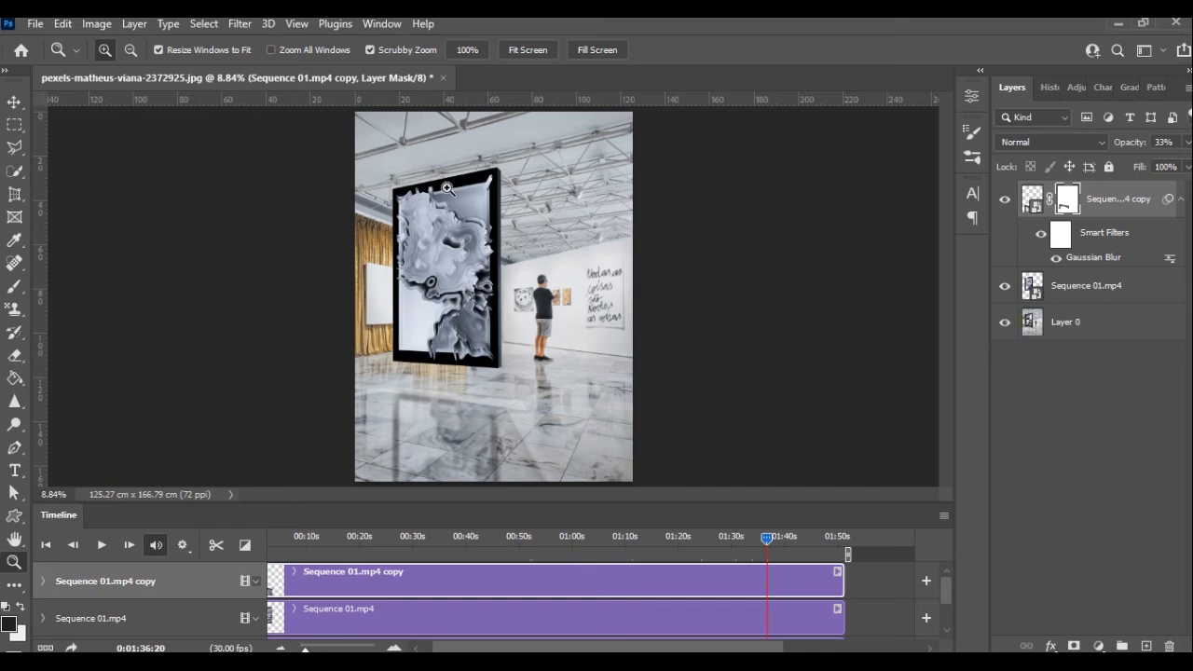
pyautogui.click(1031, 322)
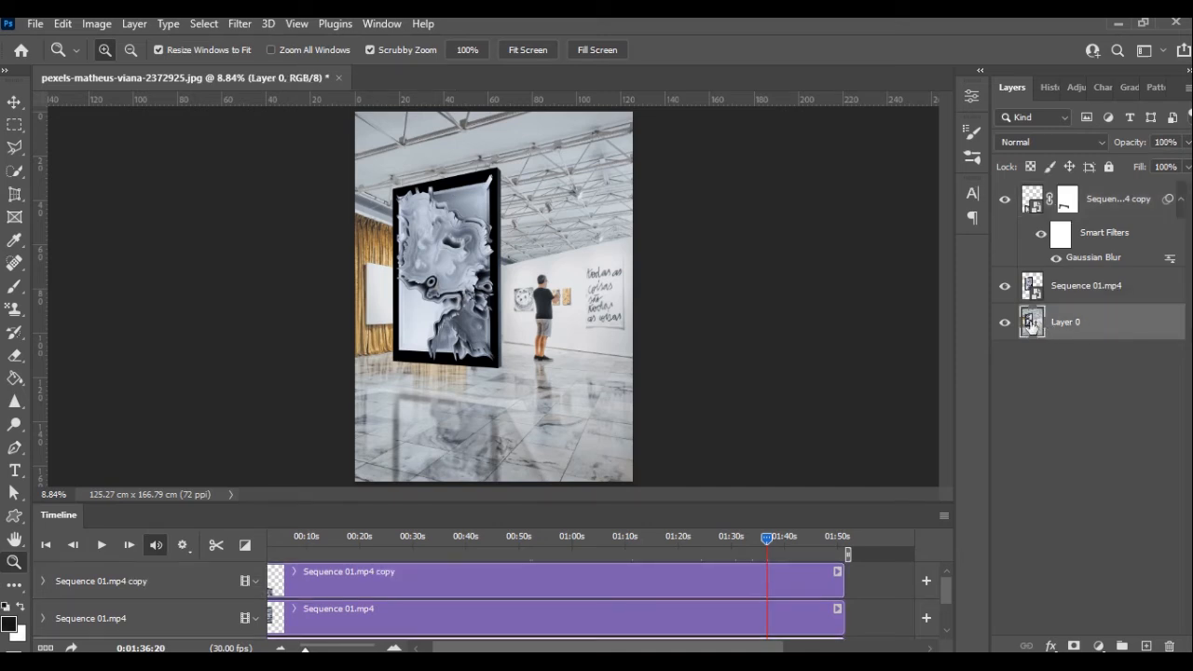
pyautogui.hotkey('ctrl', 'u')
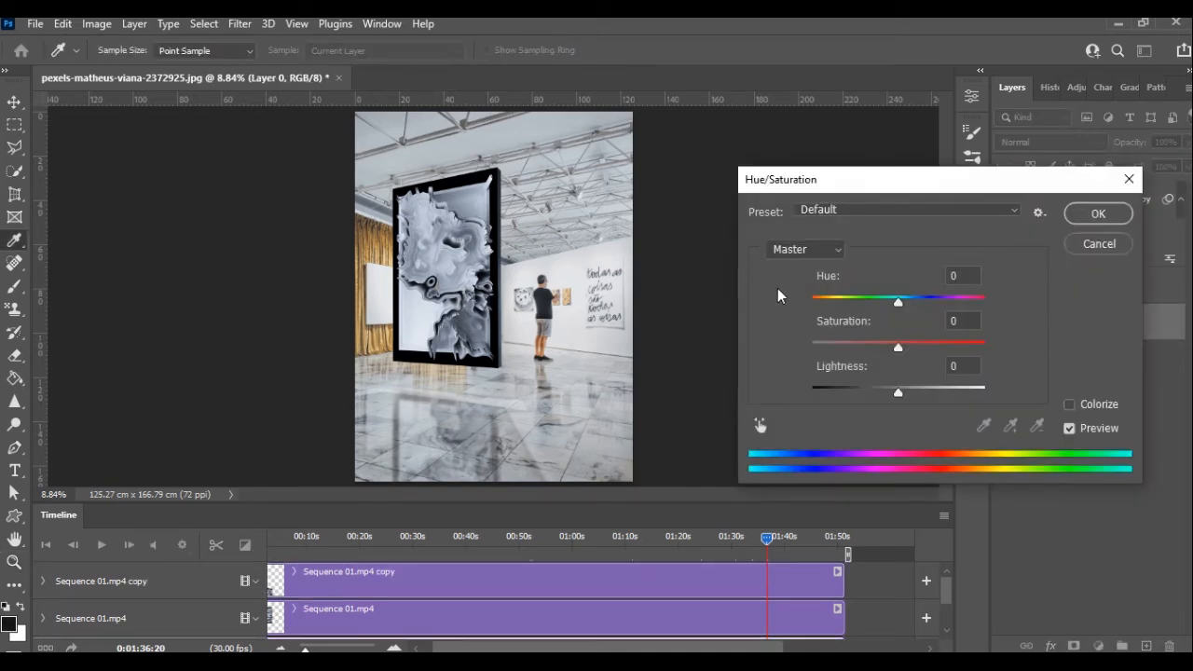
pyautogui.moveTo(891, 302)
pyautogui.mouseDown()
pyautogui.moveTo(850, 305)
pyautogui.moveTo(968, 299)
pyautogui.moveTo(875, 298)
pyautogui.moveTo(943, 292)
pyautogui.moveTo(913, 298)
pyautogui.mouseUp()
pyautogui.moveTo(914, 347); pyautogui.dragTo(855, 349)
pyautogui.moveTo(896, 347); pyautogui.dragTo(838, 348)
pyautogui.moveTo(897, 391)
pyautogui.mouseDown()
pyautogui.moveTo(884, 388)
pyautogui.moveTo(913, 390)
pyautogui.moveTo(893, 392)
pyautogui.mouseUp()
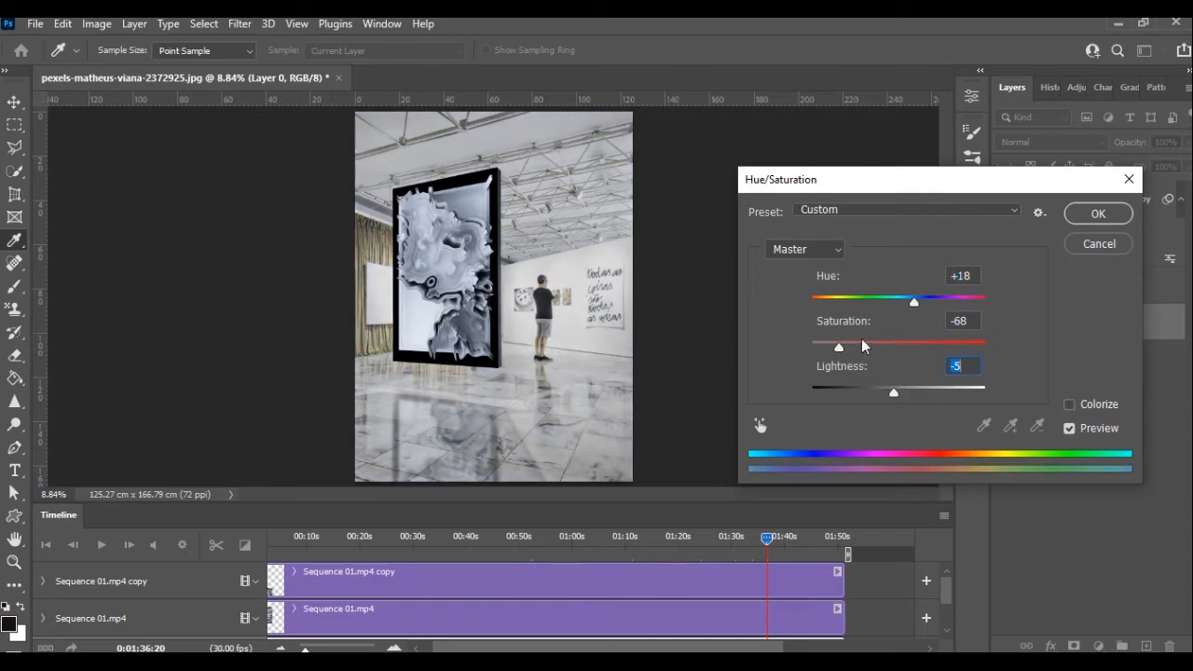
pyautogui.moveTo(838, 350); pyautogui.dragTo(840, 344)
pyautogui.moveTo(915, 302); pyautogui.dragTo(835, 303)
pyautogui.click(1098, 250)
pyautogui.press('z')
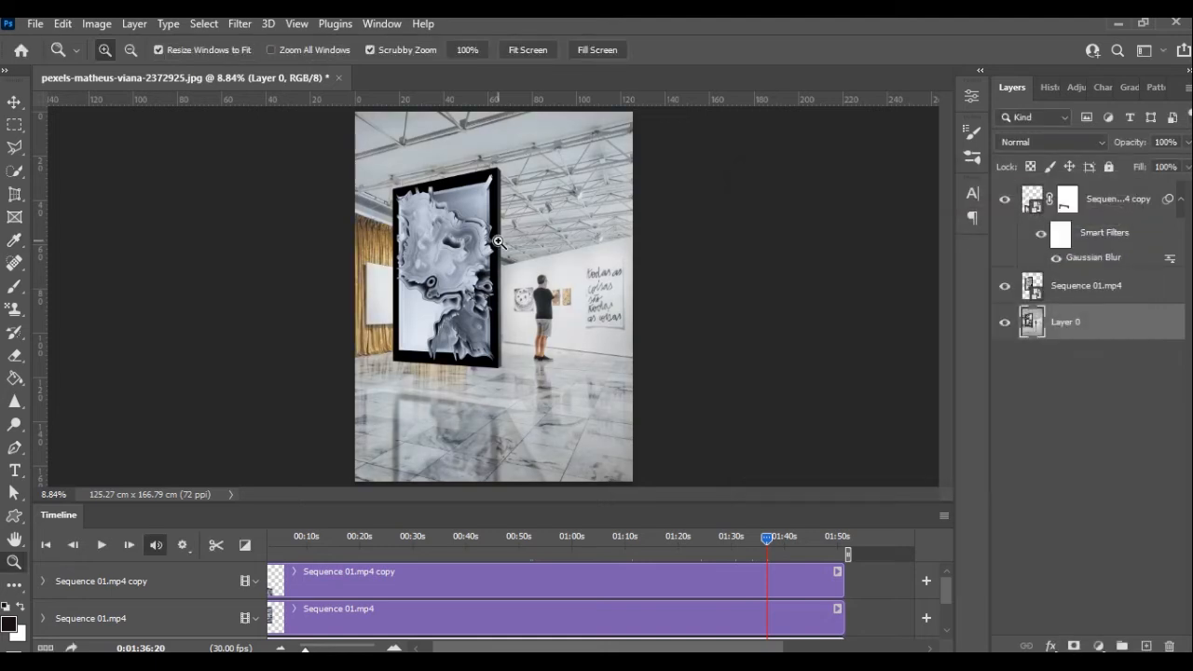
# Apply a Color Lookup adjustment to Layer 0 using the FoggyNight.3DL 3DLUT file
pyautogui.click(97, 23)
pyautogui.moveTo(122, 70)
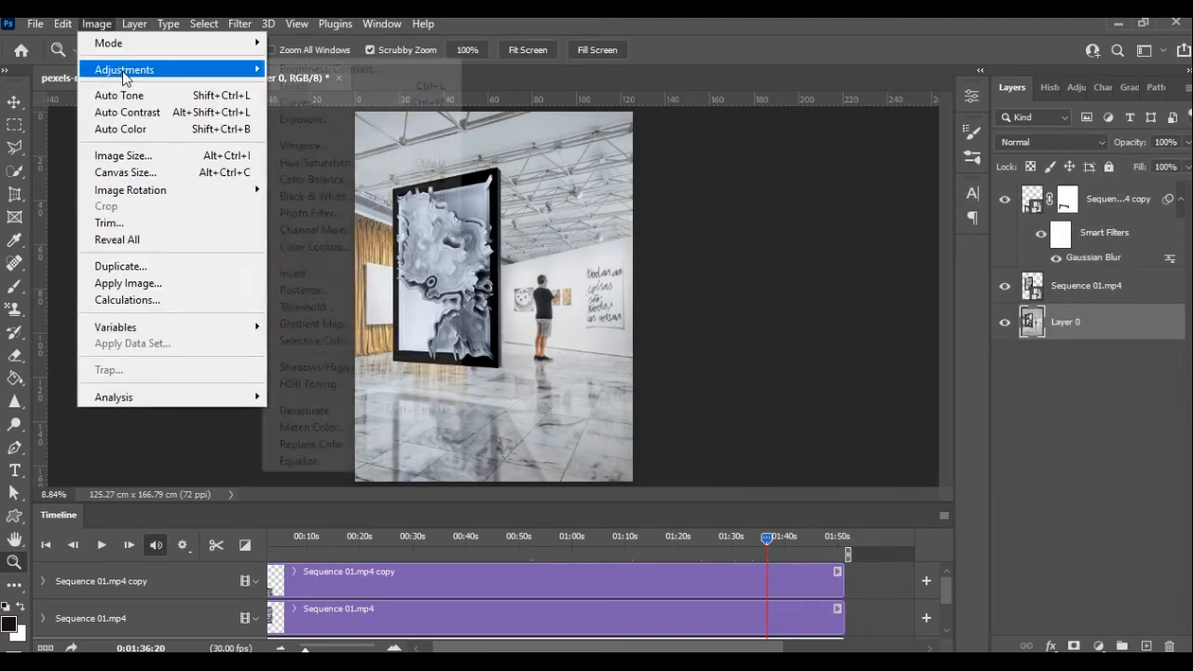
pyautogui.click(334, 249)
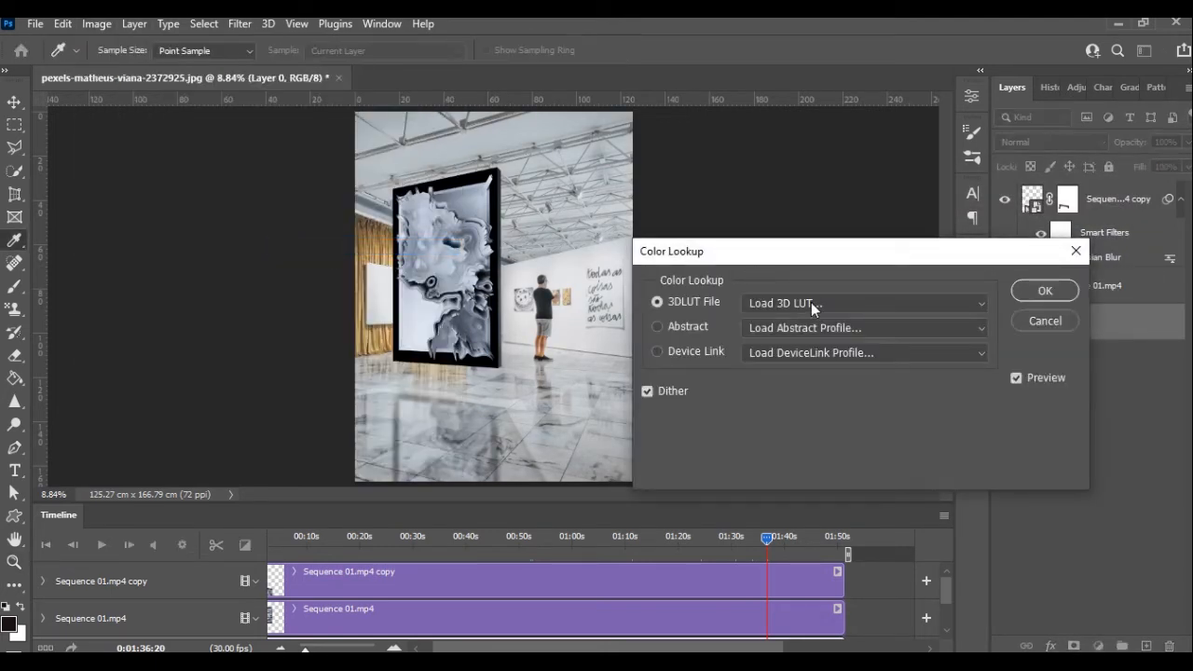
pyautogui.click(811, 302)
pyautogui.click(820, 107)
pyautogui.press('Down')
pyautogui.press('Down')
pyautogui.press('Down')
pyautogui.press('Down')
pyautogui.press('Down')
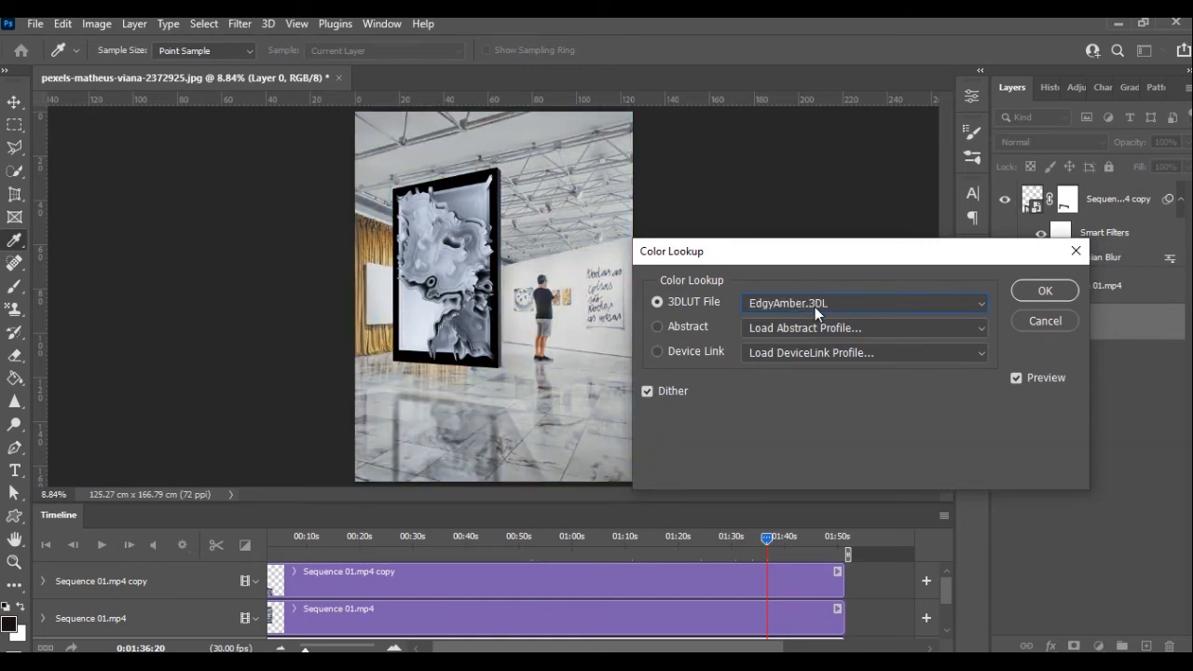
pyautogui.press('Down')
pyautogui.press('Down')
pyautogui.press('Down')
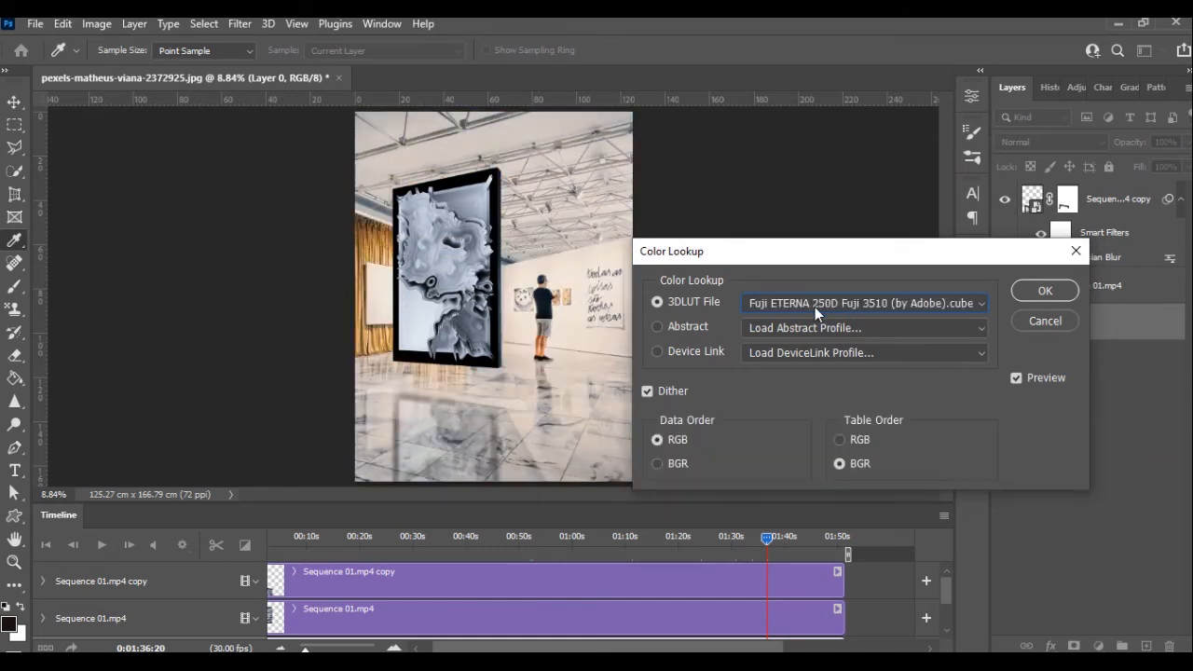
pyautogui.press('Up')
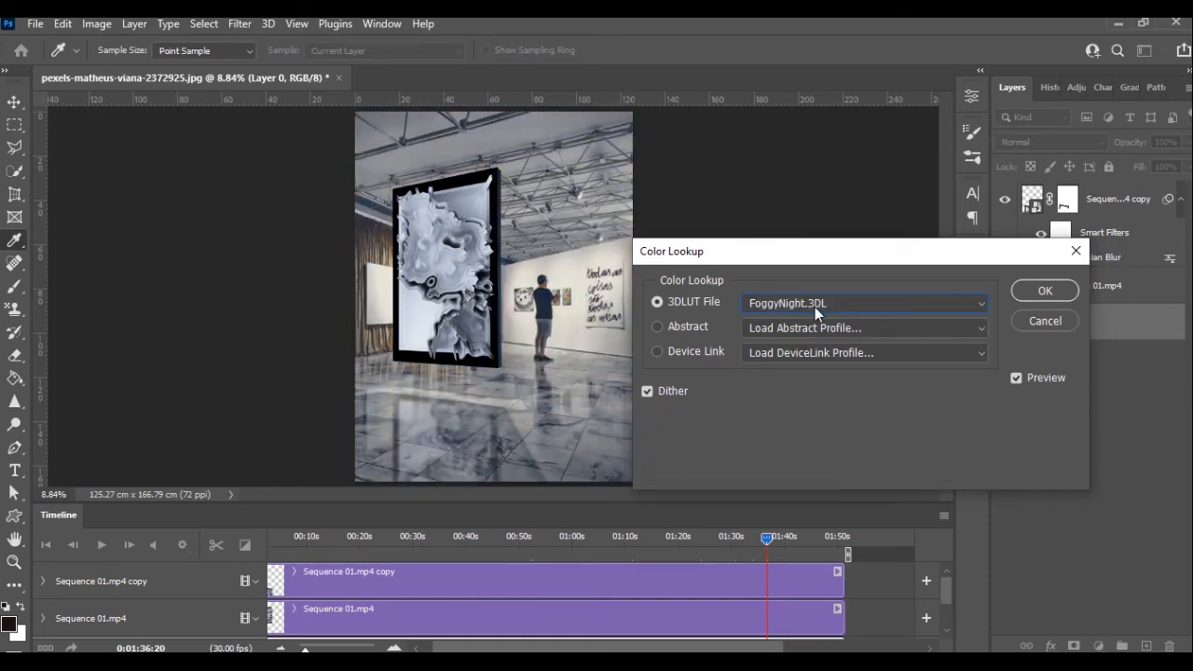
pyautogui.click(1043, 292)
pyautogui.press('z')
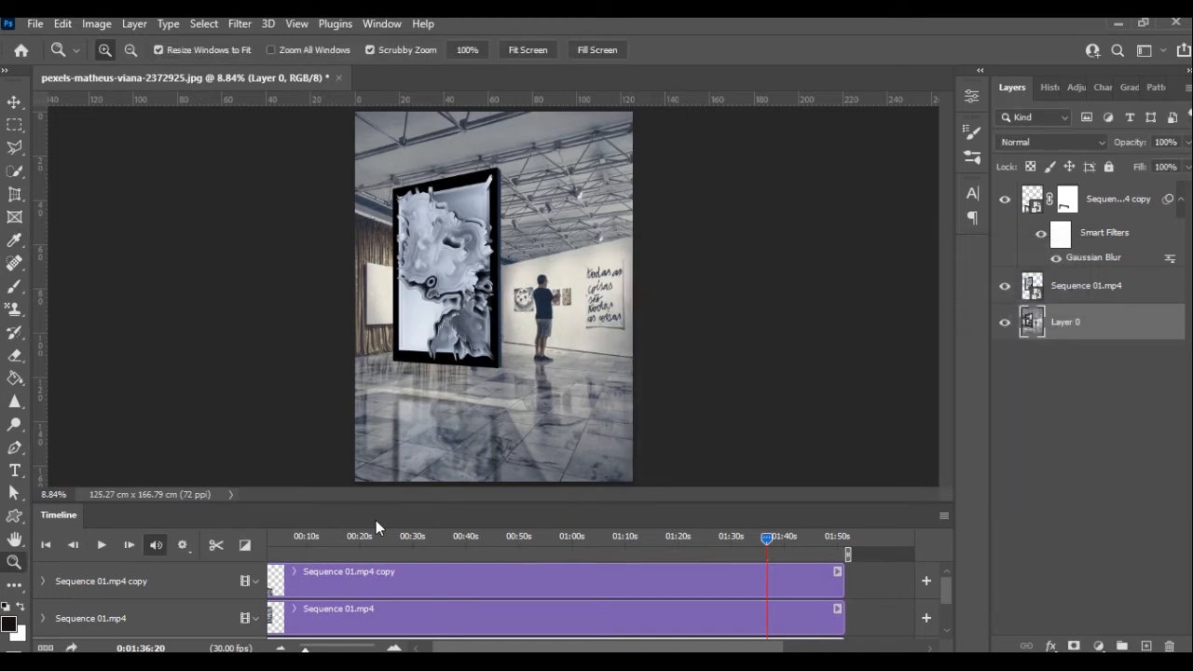
# Preview the graded composite at 0:00:36:00, 0:01:04:05 and 0:01:24:25 on the timeline
pyautogui.click(446, 538)
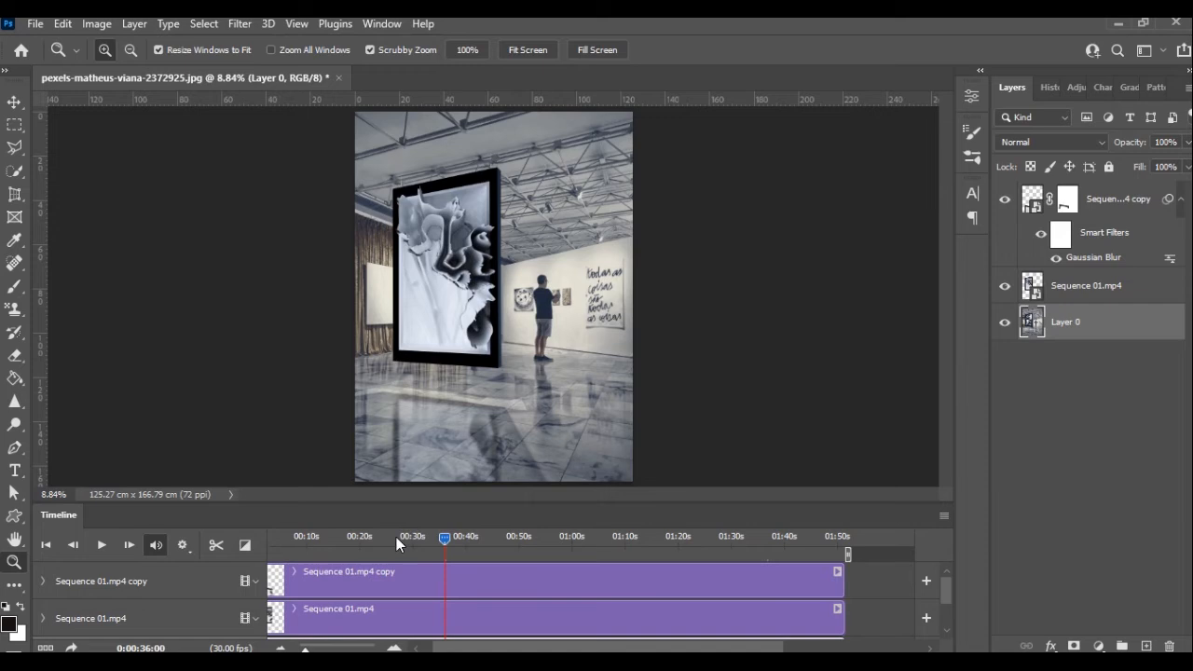
pyautogui.click(665, 540)
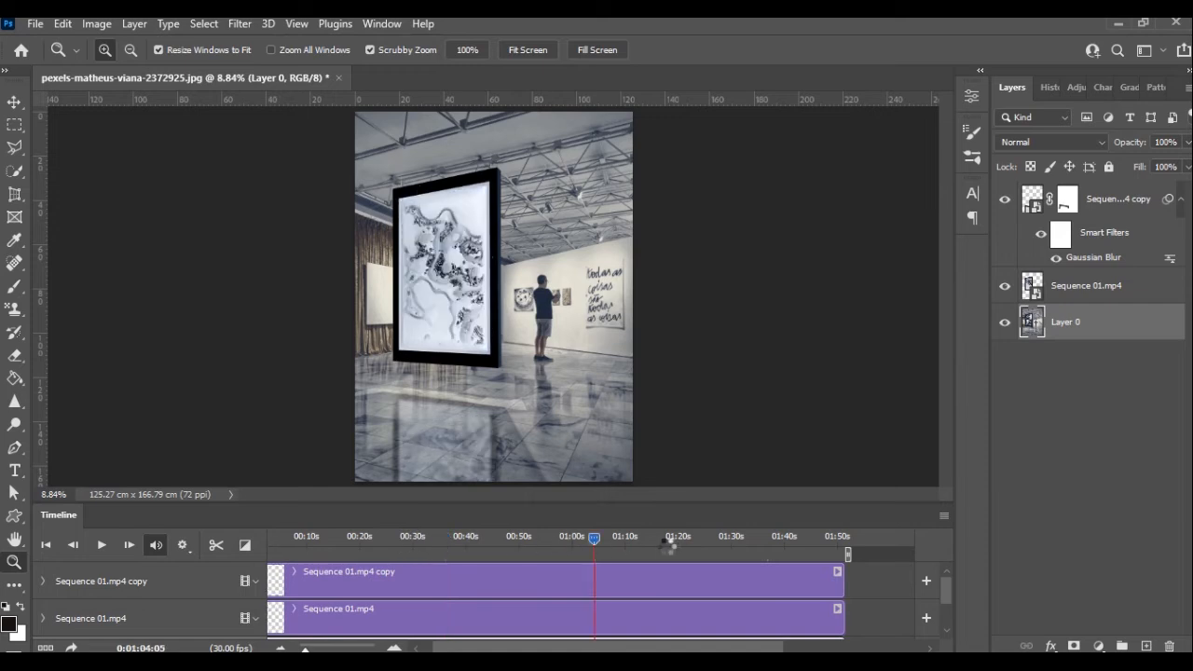
pyautogui.click(704, 540)
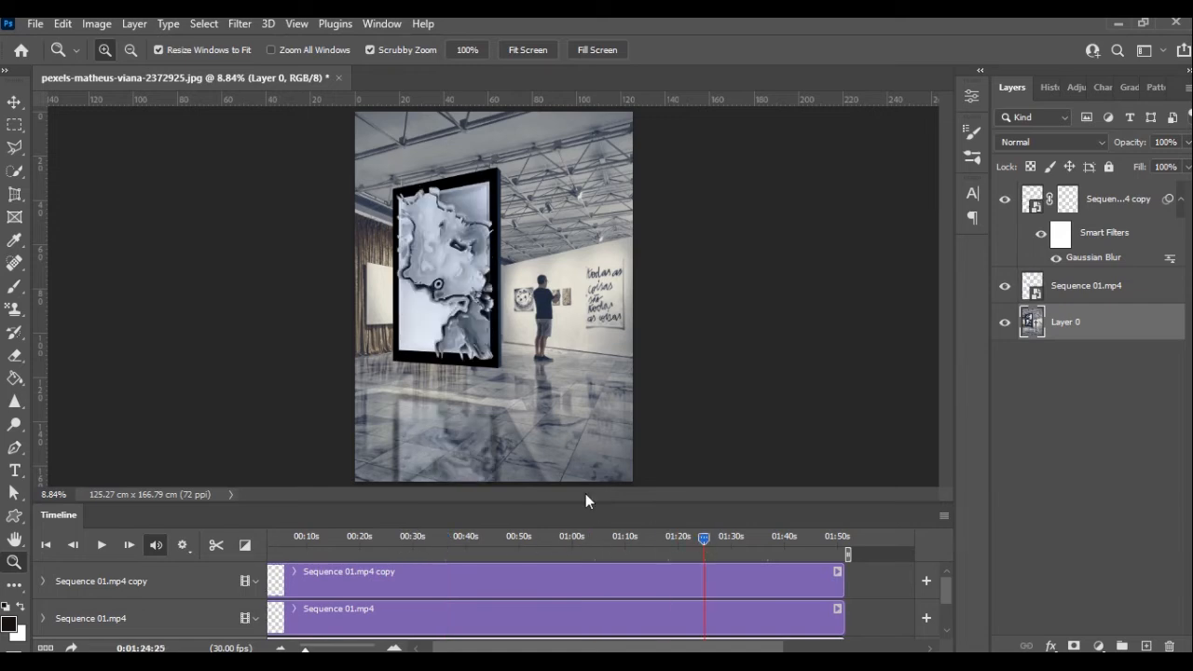